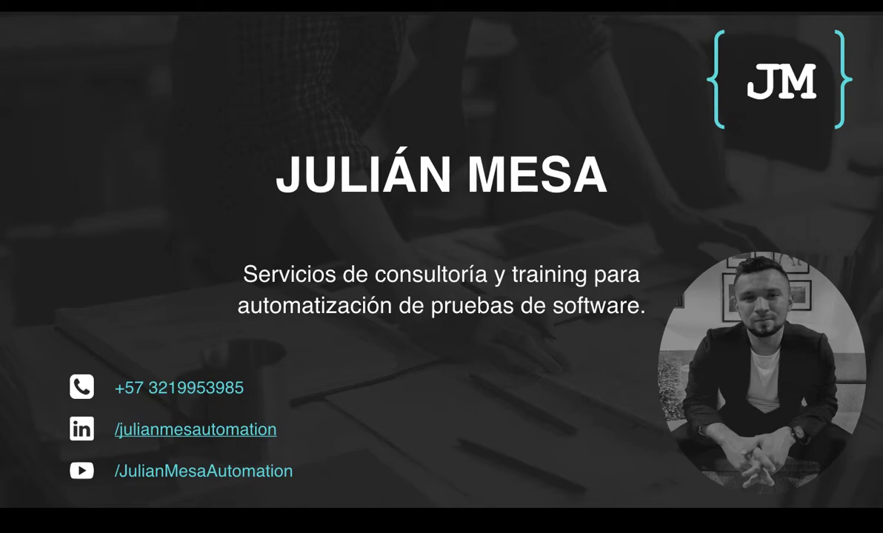
Exit the Keynote slideshow and bring Chrome forward on the Passport Index country list
key(Escape)
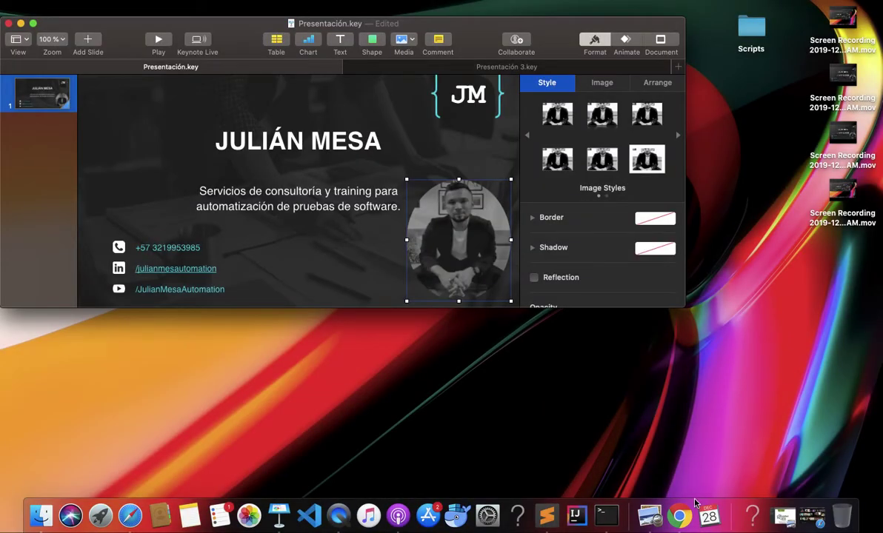
click(682, 522)
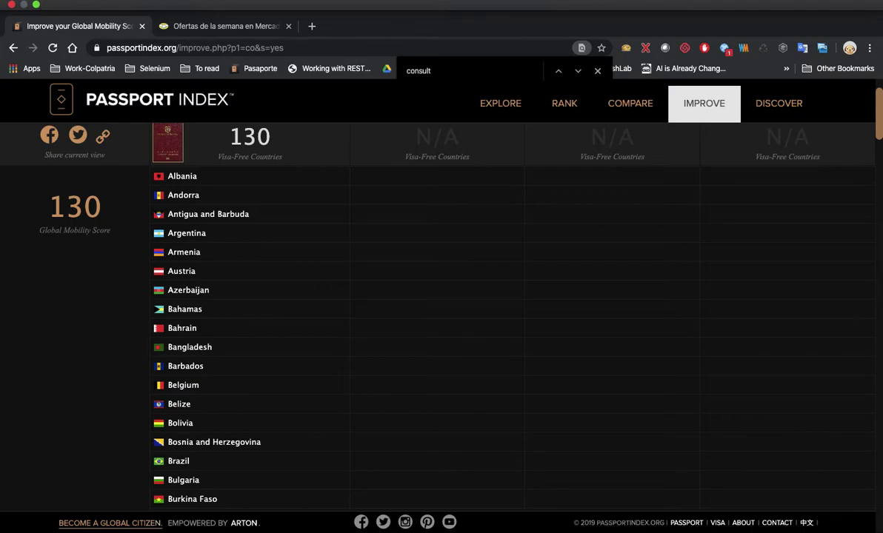
Open Developer Tools from the View > Developer menu
click(140, 2)
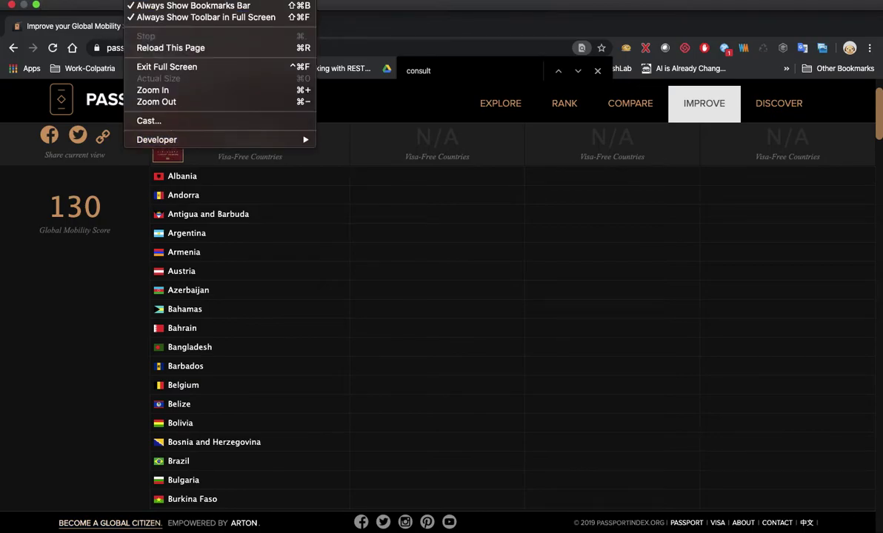
mouse_move(288, 139)
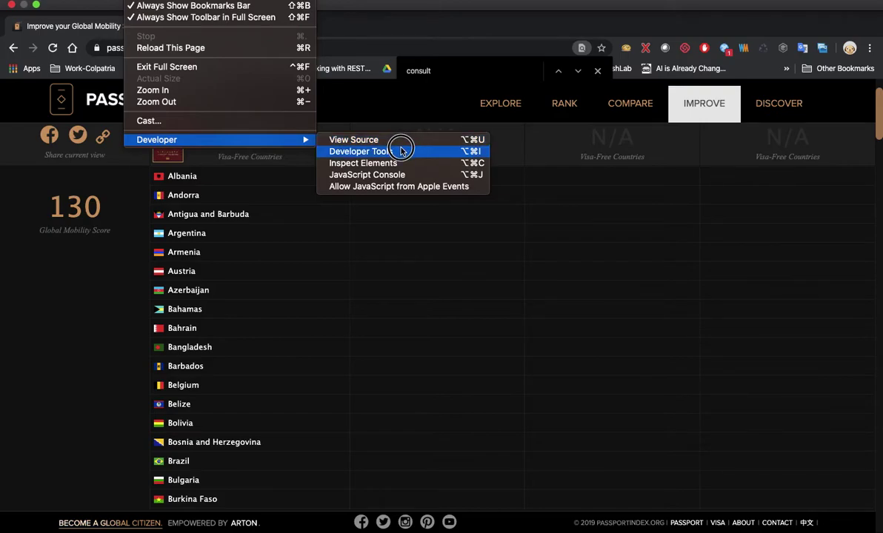
drag(401, 140, 401, 151)
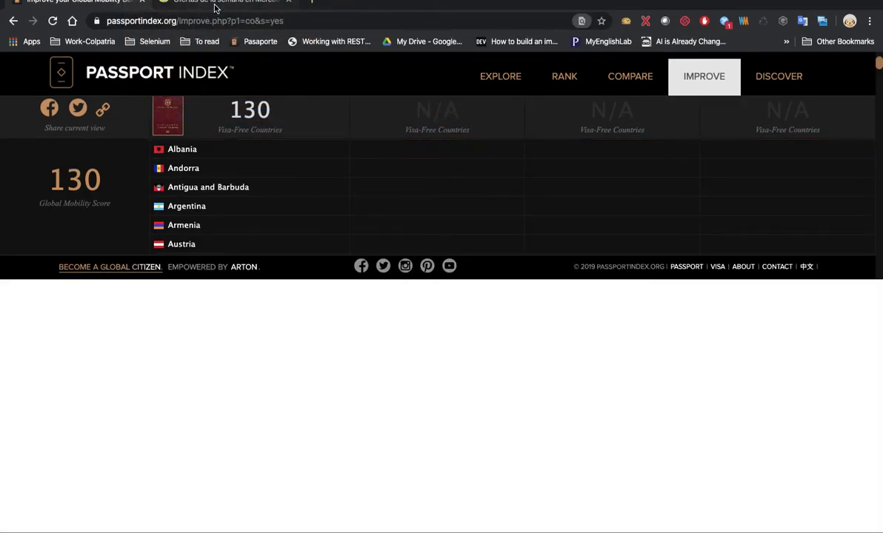
Switch to the Mercado Libre weekly offers tab, clear the console, and put the cursor at its prompt
click(216, 8)
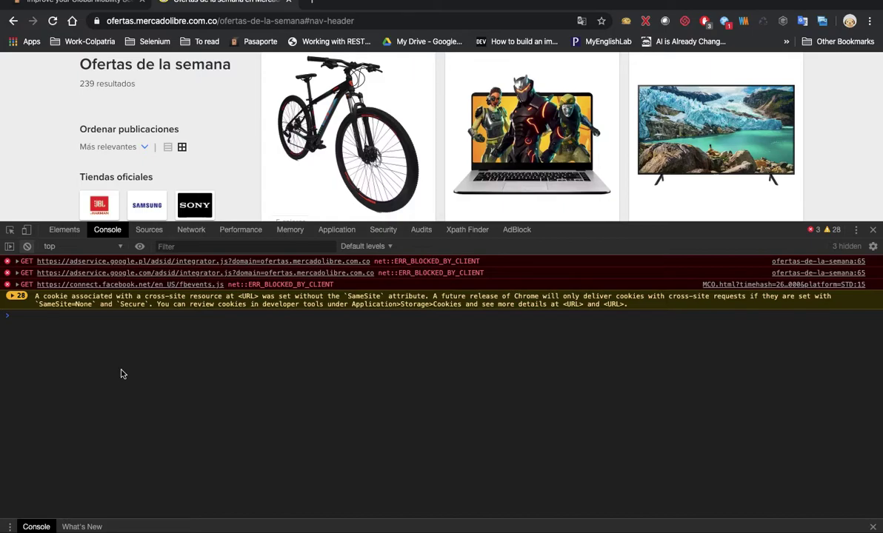
click(26, 246)
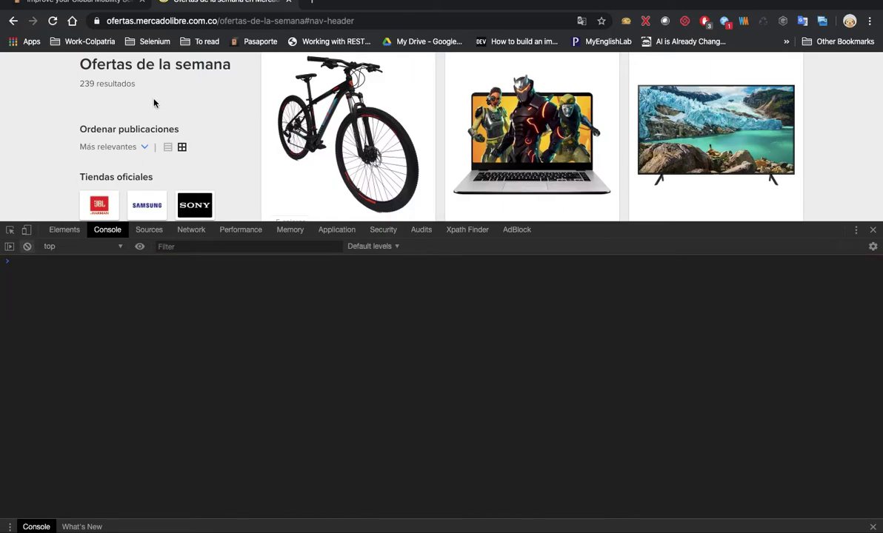
scroll(445, 185, up, 3)
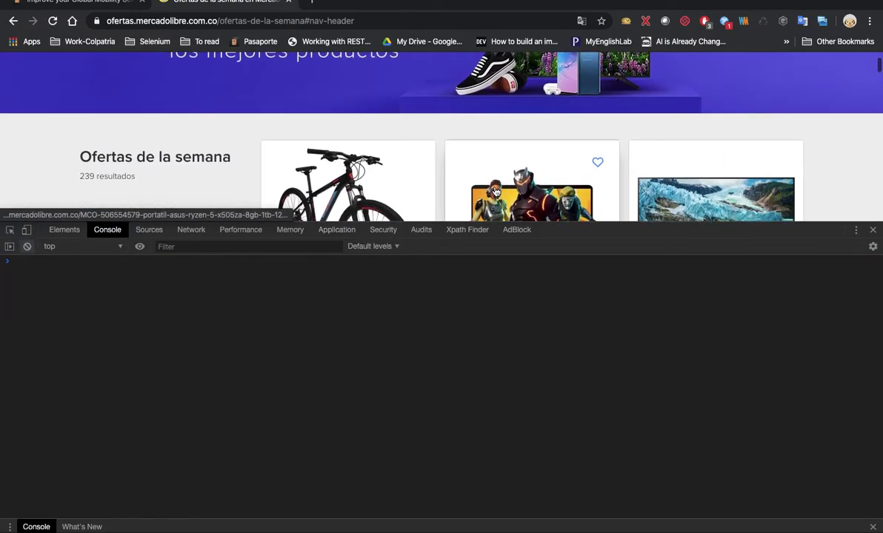
scroll(496, 192, down, 3)
scroll(496, 192, down, 1)
scroll(533, 185, down, 1)
scroll(593, 182, down, 1)
scroll(650, 174, down, 3)
scroll(650, 174, down, 2)
scroll(649, 174, down, 3)
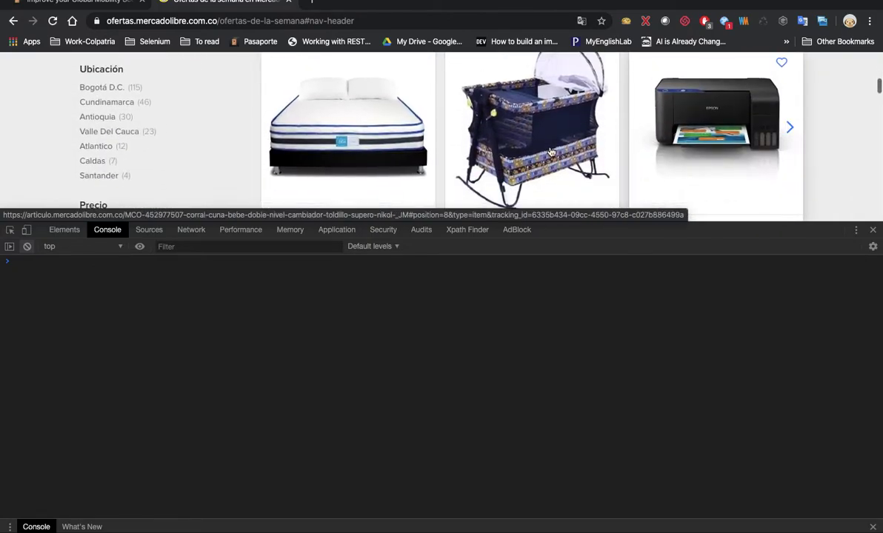
scroll(625, 134, down, 3)
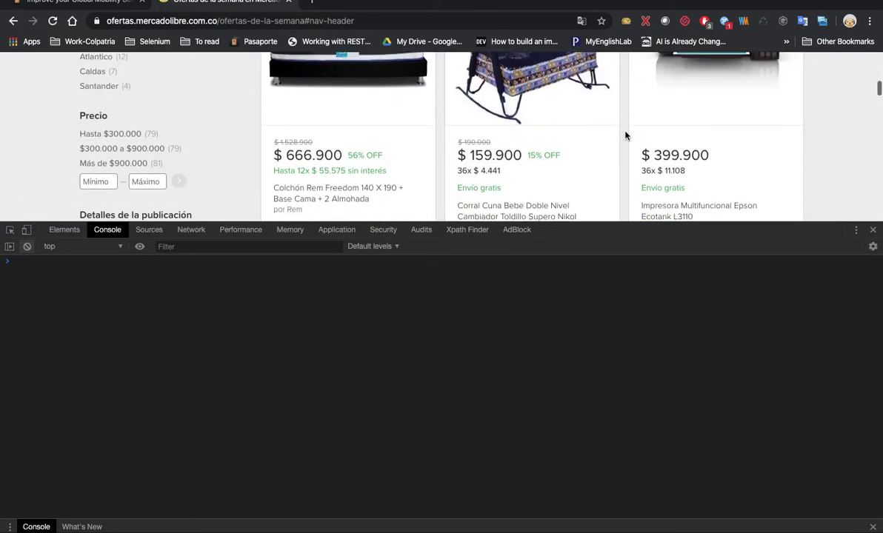
scroll(624, 135, down, 2)
scroll(625, 134, down, 1)
scroll(625, 134, down, 2)
scroll(624, 134, down, 1)
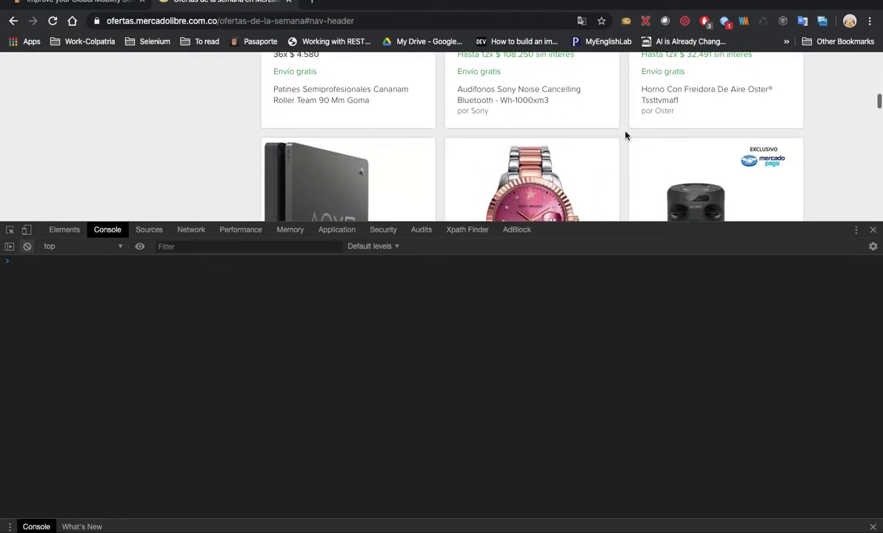
scroll(625, 135, down, 1)
scroll(625, 134, down, 1)
scroll(625, 134, up, 1)
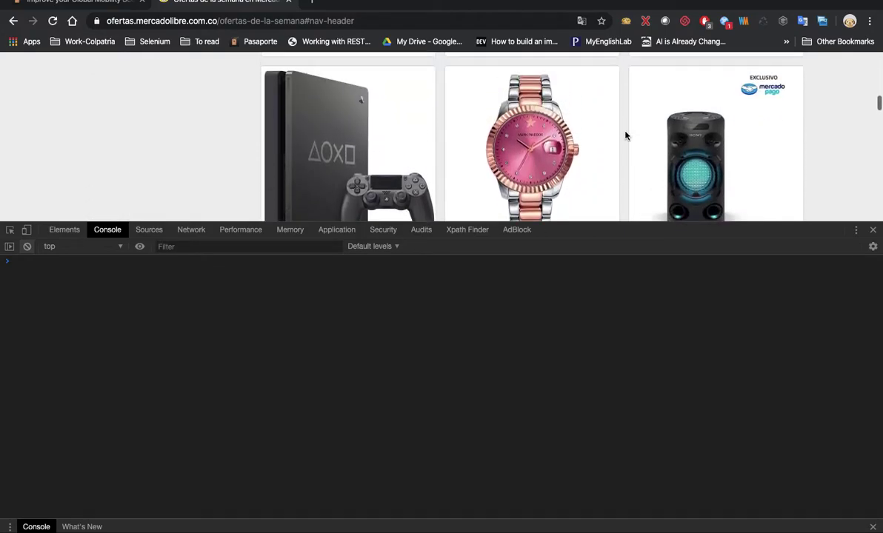
scroll(624, 134, up, 4)
scroll(624, 134, up, 2)
scroll(474, 126, up, 1)
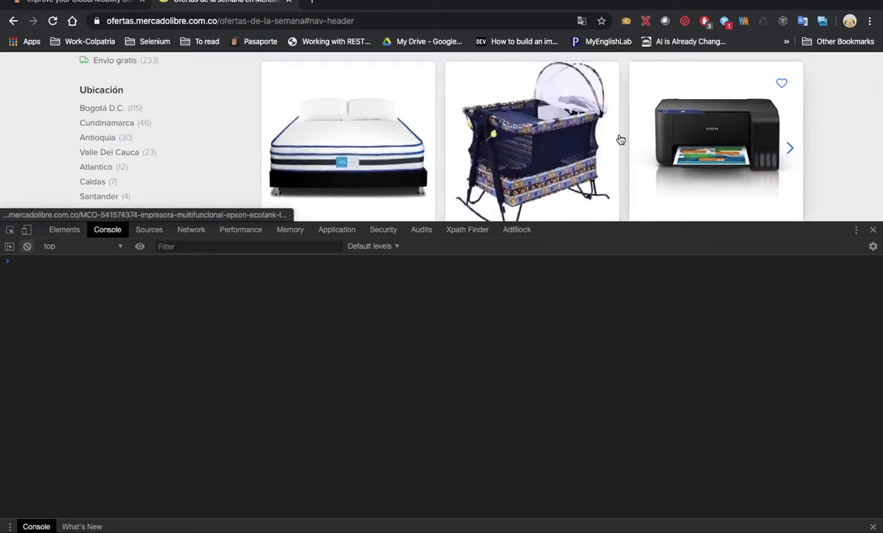
scroll(519, 158, down, 3)
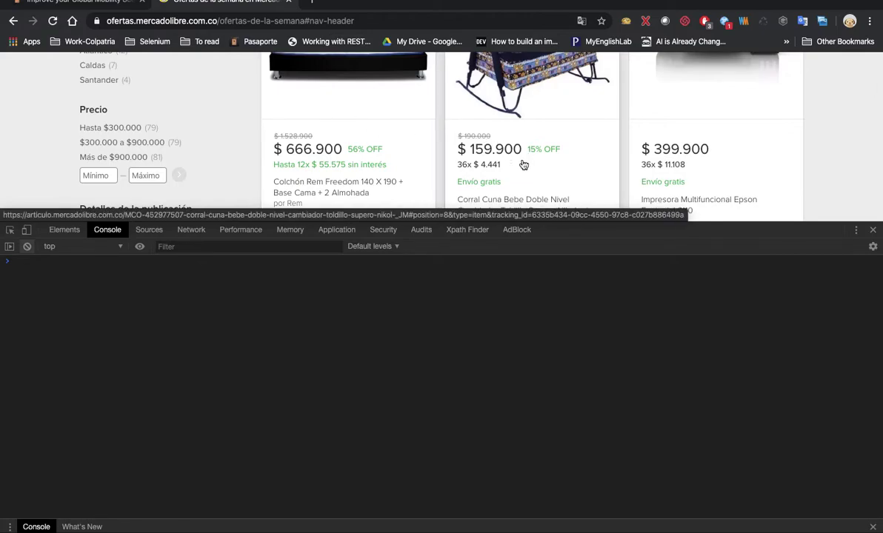
click(152, 298)
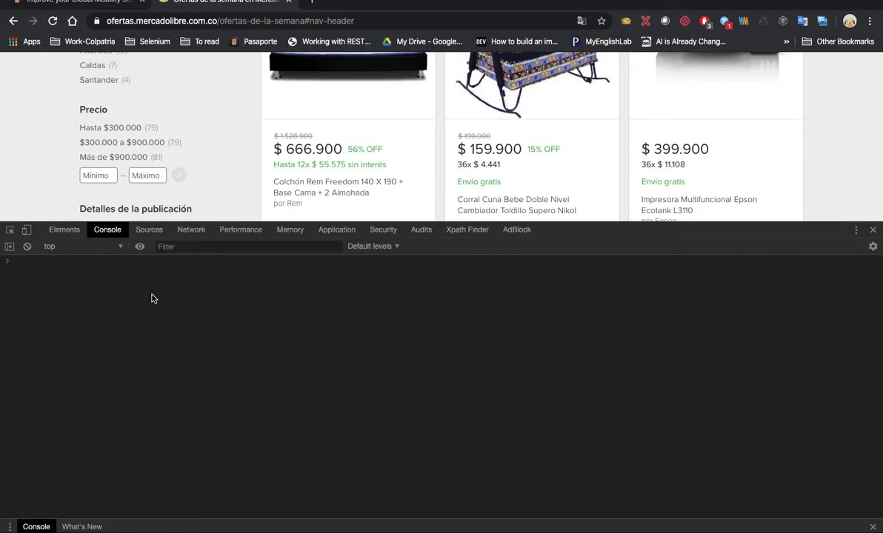
Run an empty $x("") call in the console, then turn on the element picker
text($)
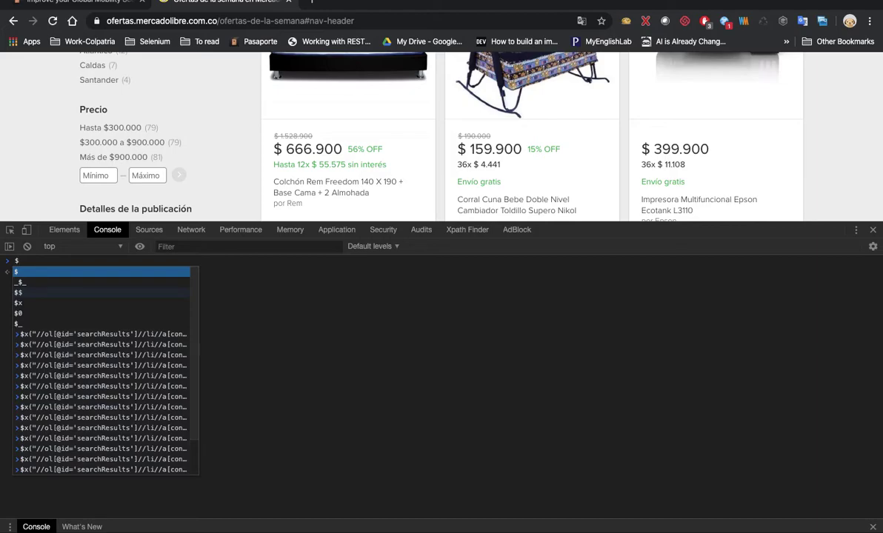
key(ctrl+Right)
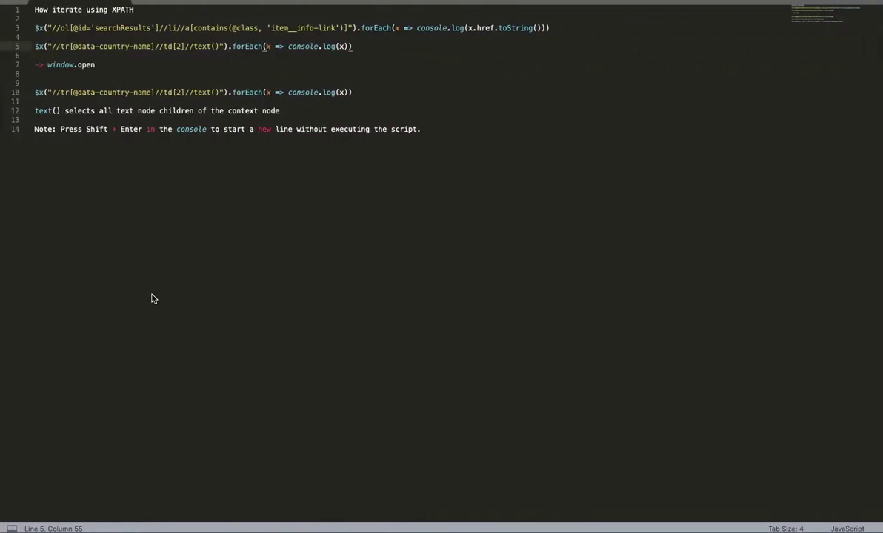
key(ctrl+Left)
text(x()
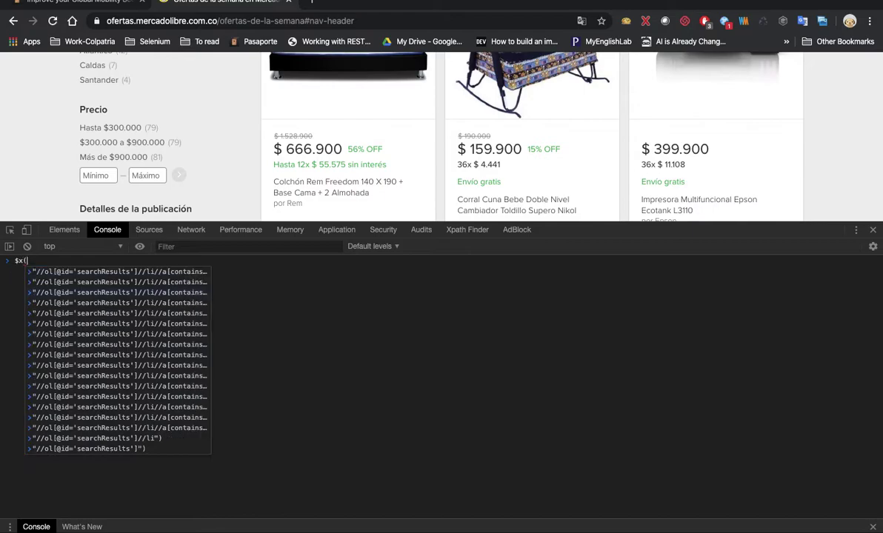
text(")
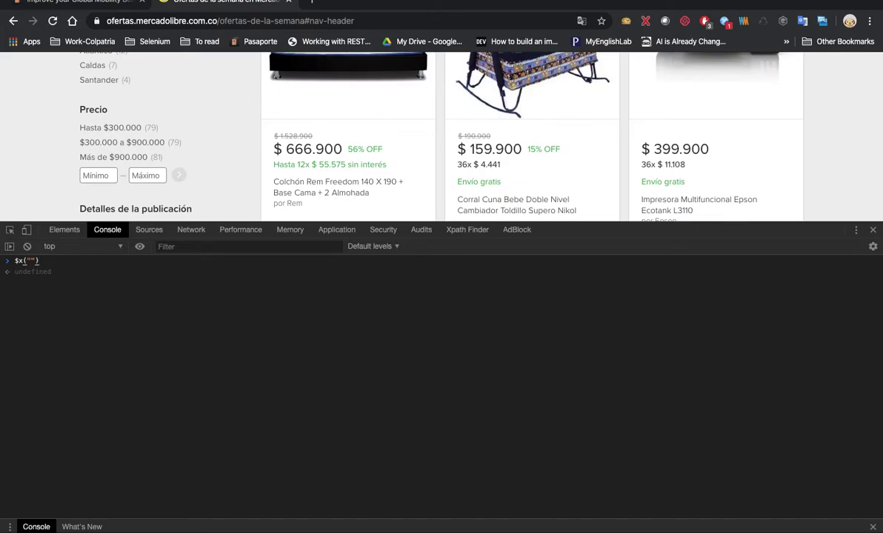
click(9, 230)
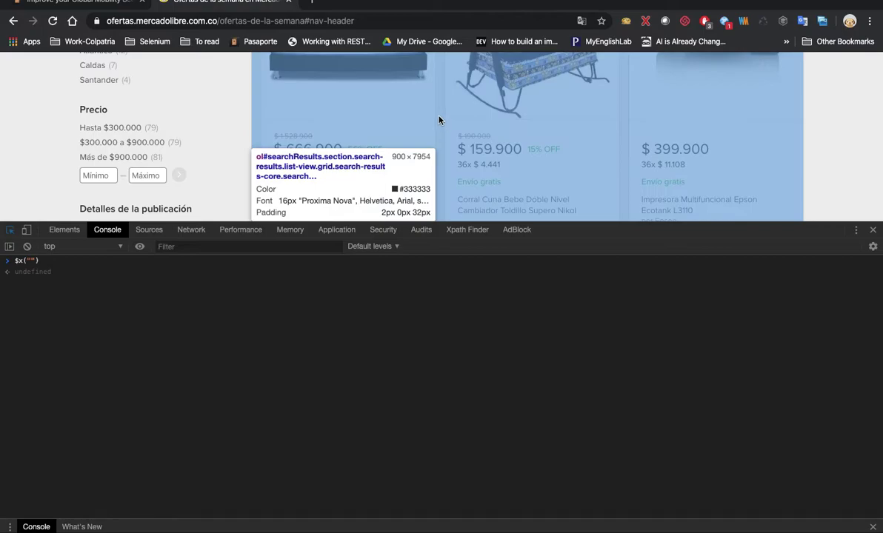
Inspect the mattress image and expand the ol#searchResults node in the element tree
click(434, 118)
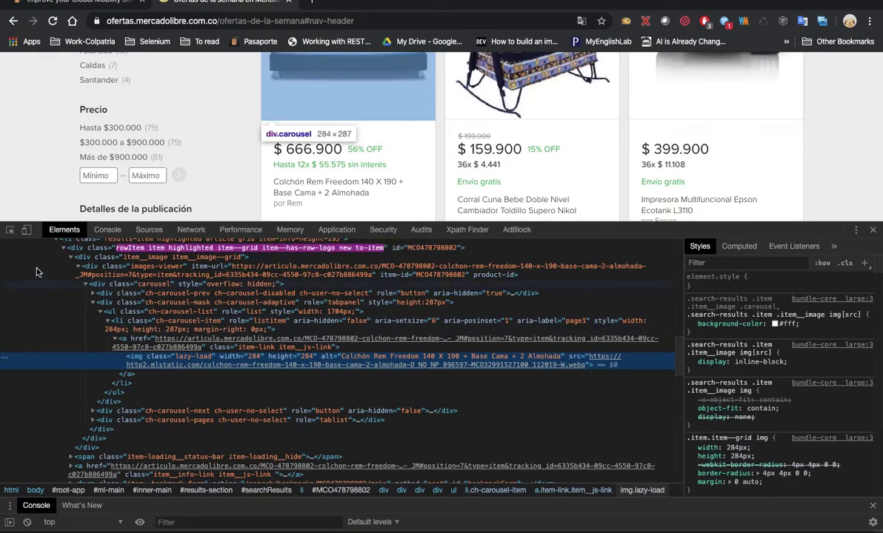
scroll(37, 273, up, 5)
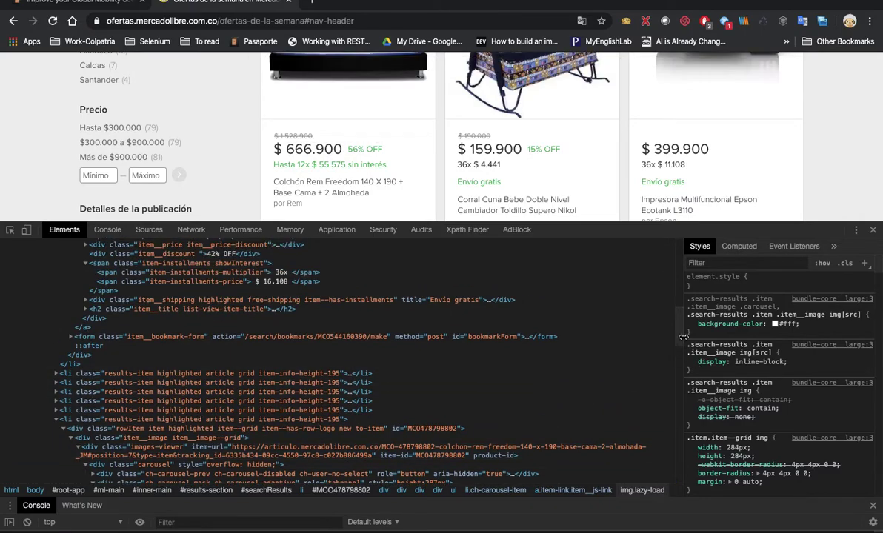
drag(683, 337, 679, 338)
scroll(669, 307, up, 5)
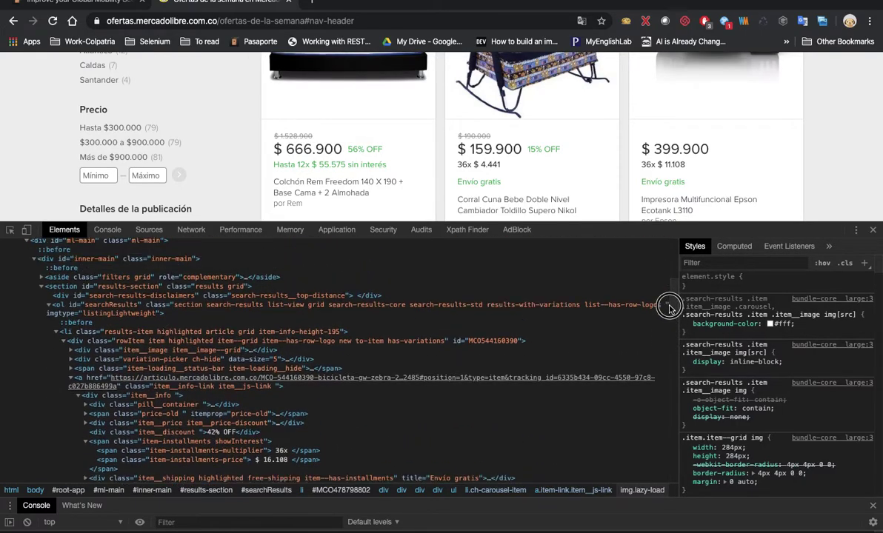
click(48, 312)
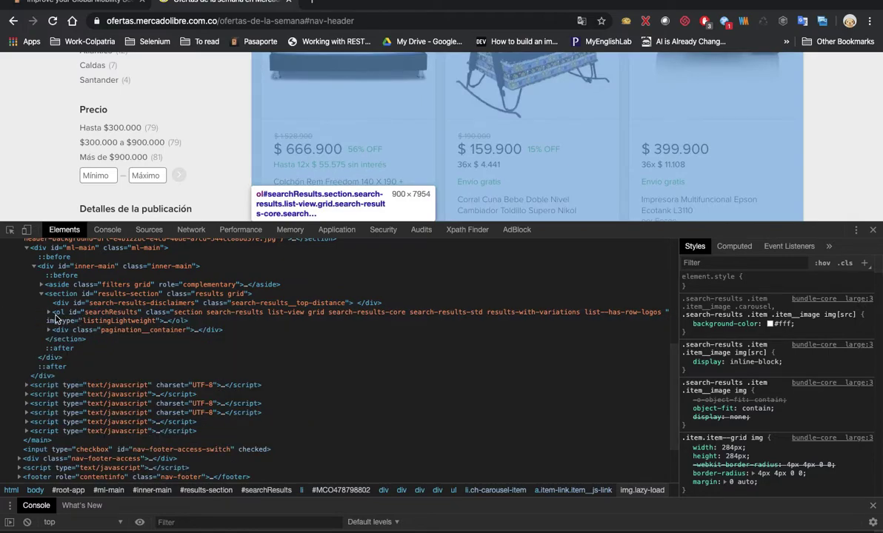
click(49, 312)
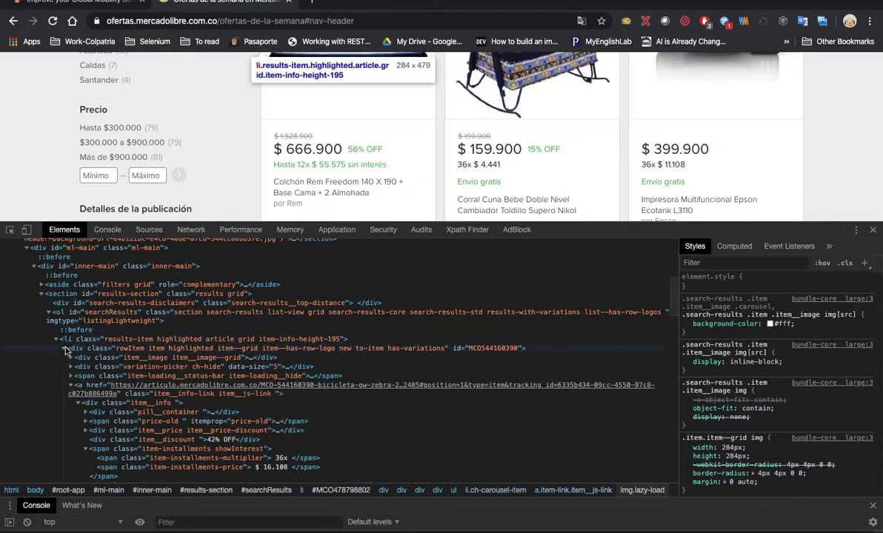
Collapse the first result item, browse its sibling li items, and re-expand the first one
click(56, 339)
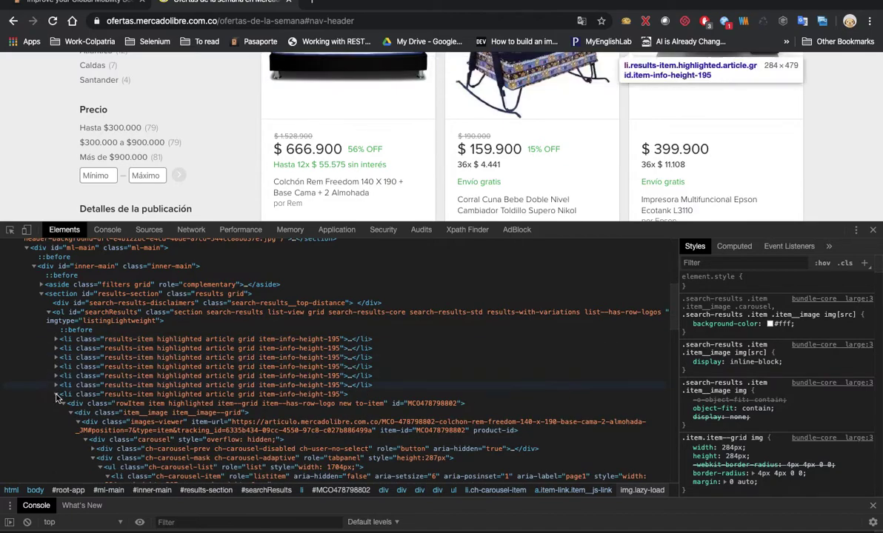
scroll(81, 389, down, 5)
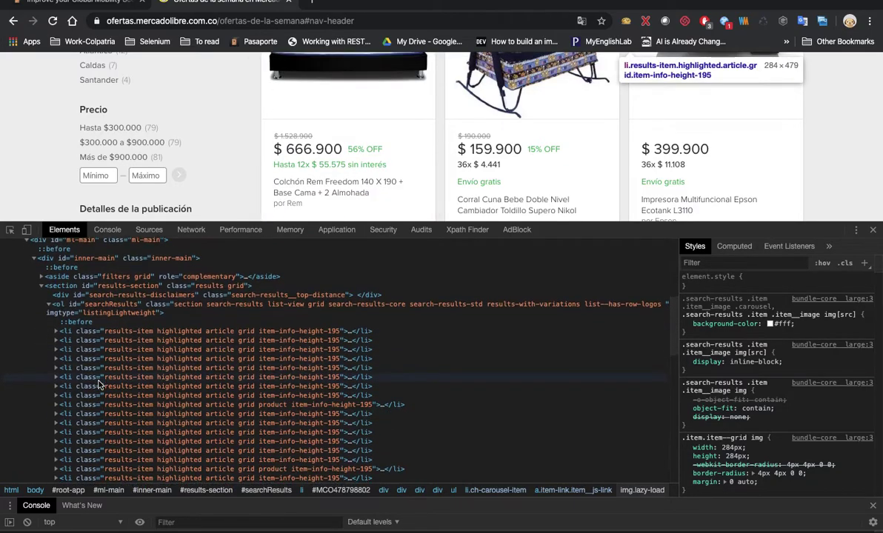
scroll(101, 383, down, 3)
scroll(100, 384, down, 2)
scroll(100, 384, down, 3)
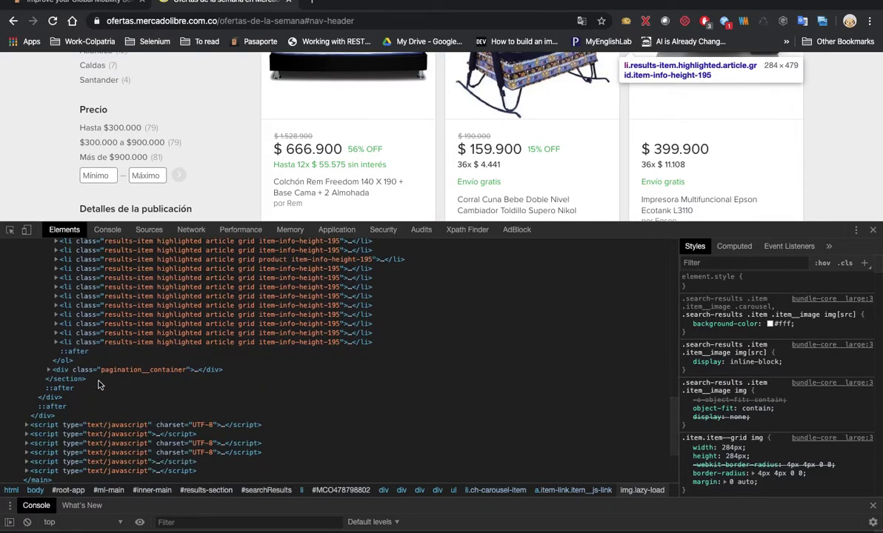
scroll(100, 383, up, 3)
scroll(100, 383, up, 3)
scroll(100, 384, up, 3)
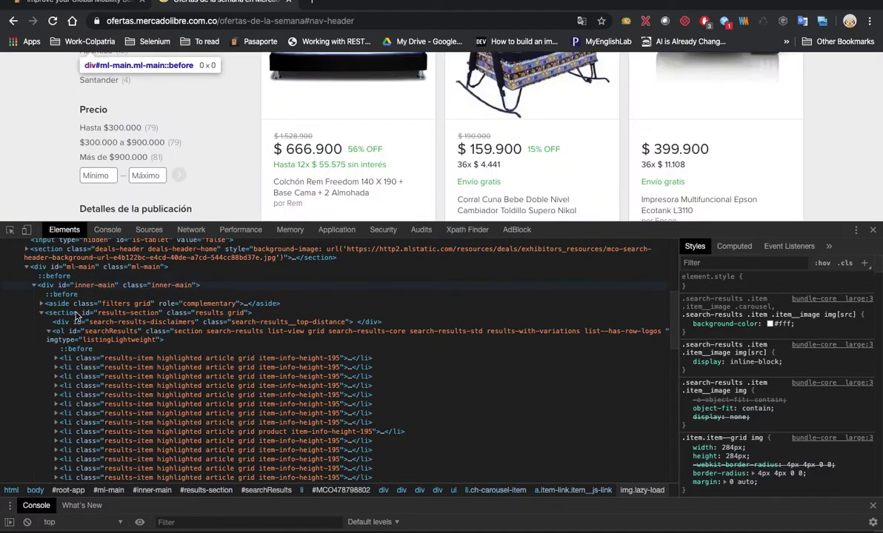
scroll(94, 308, up, 1)
scroll(94, 310, down, 1)
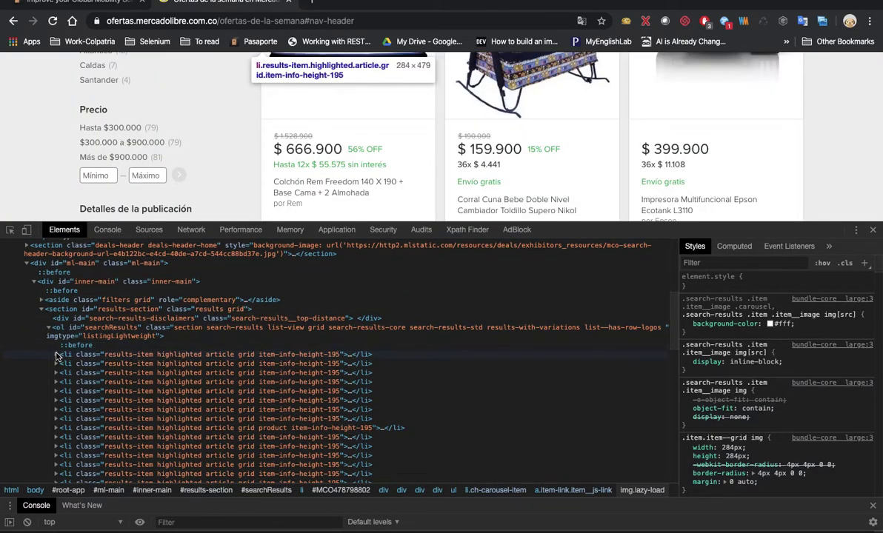
scroll(63, 381, down, 7)
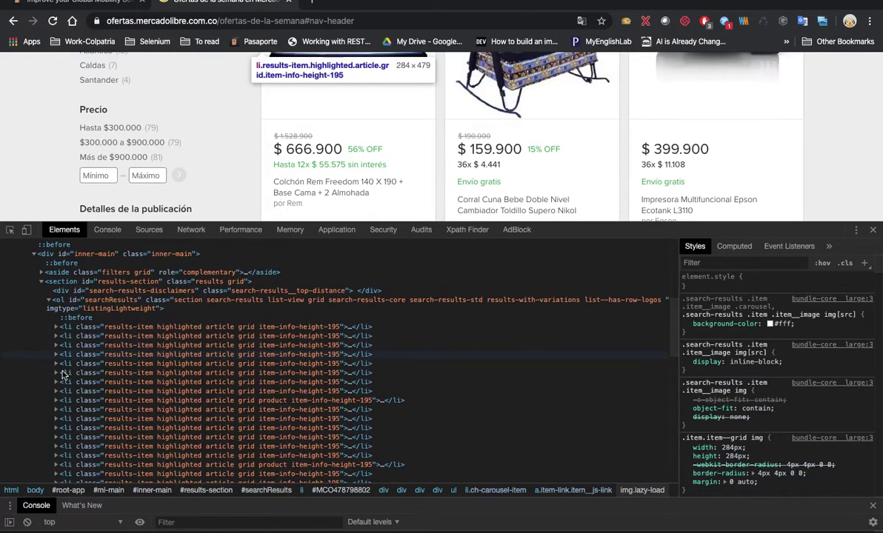
scroll(63, 376, up, 10)
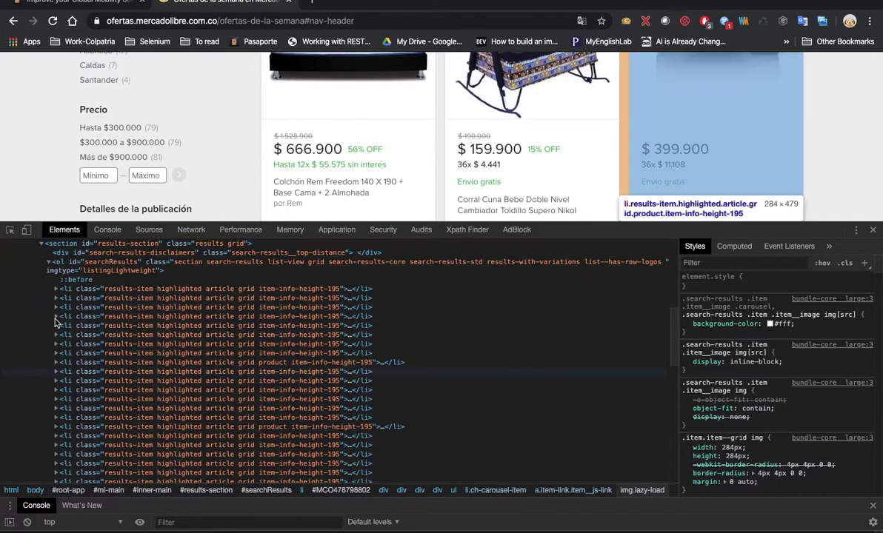
click(56, 288)
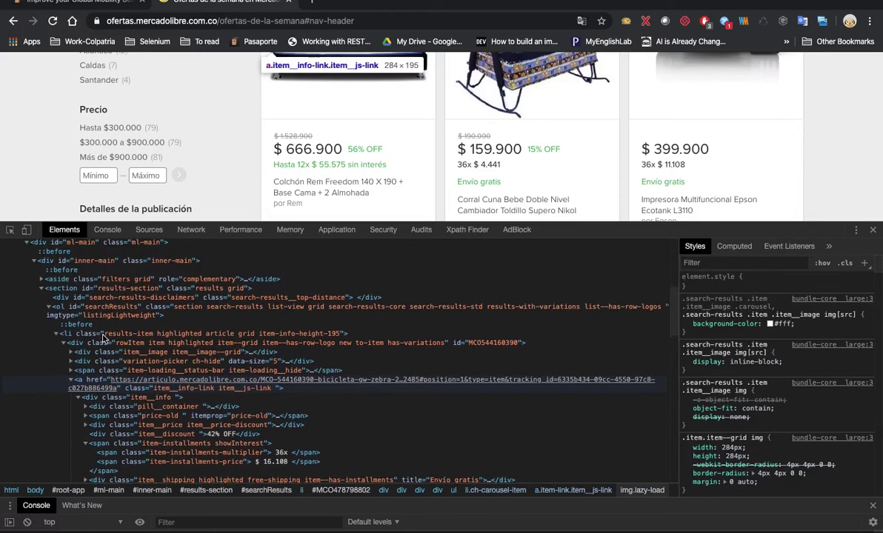
Locate the ol node in the element tree and select its id value 'searchResults'
scroll(103, 337, up, 2)
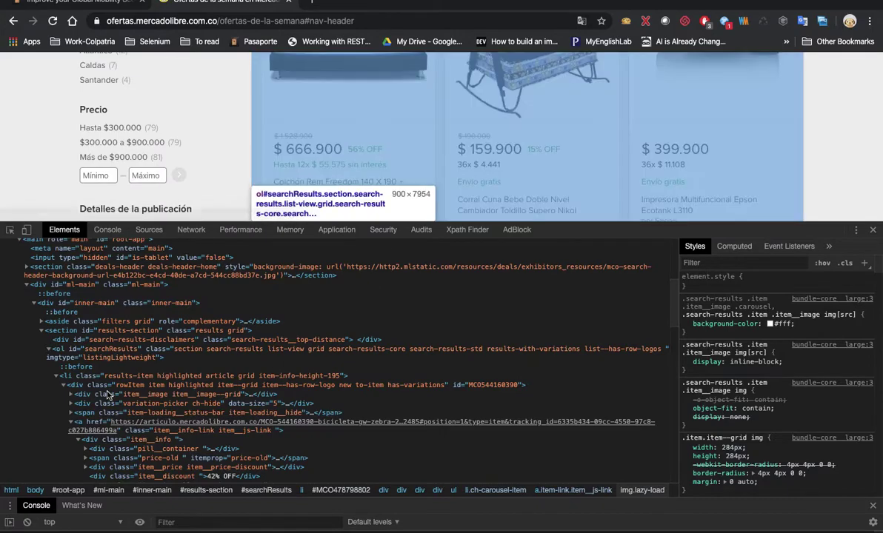
scroll(117, 393, down, 1)
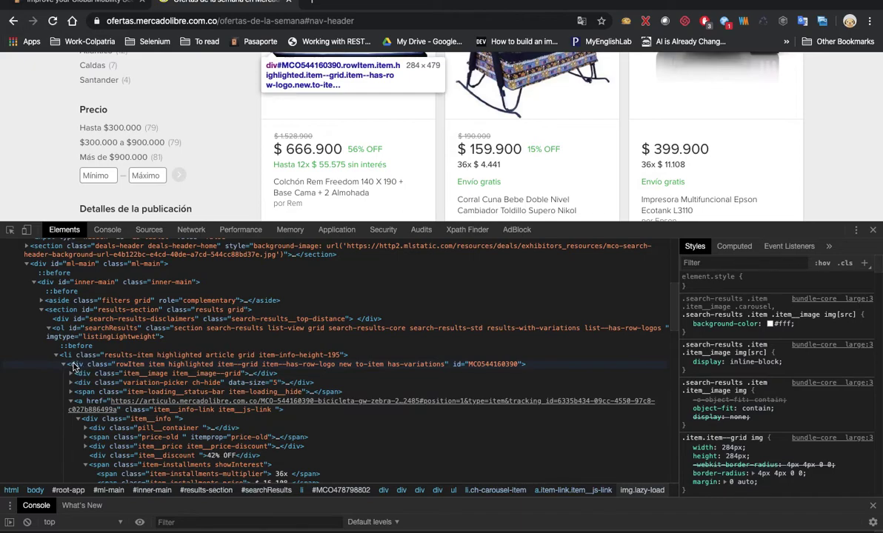
scroll(443, 69, up, 2)
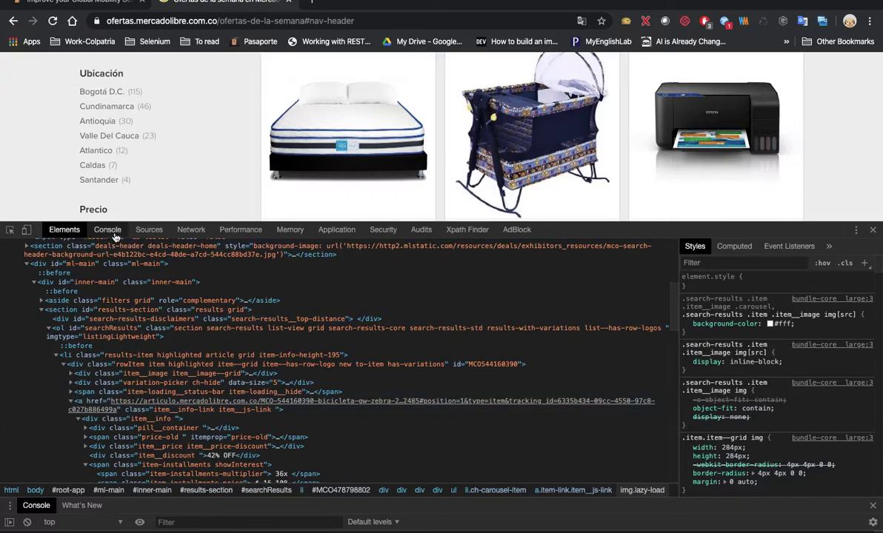
scroll(94, 277, up, 2)
scroll(89, 271, up, 2)
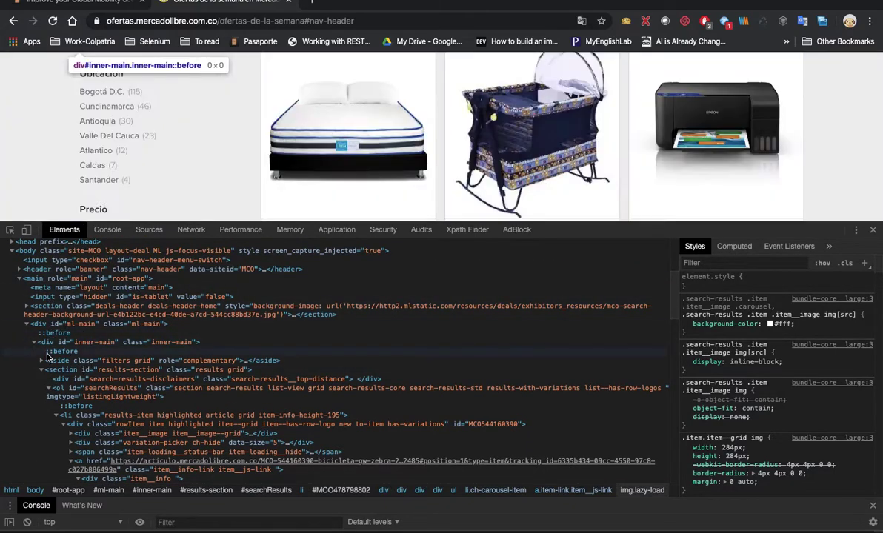
double_click(111, 388)
right_click(122, 391)
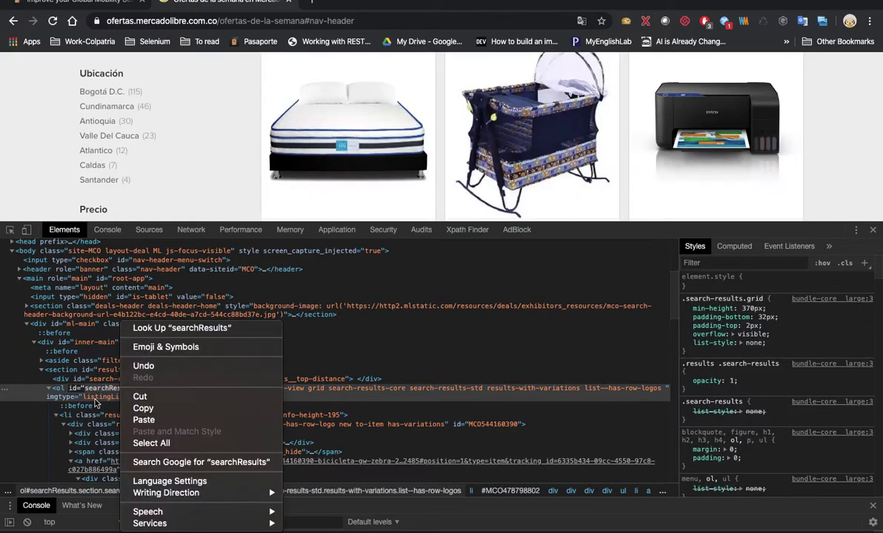
click(89, 374)
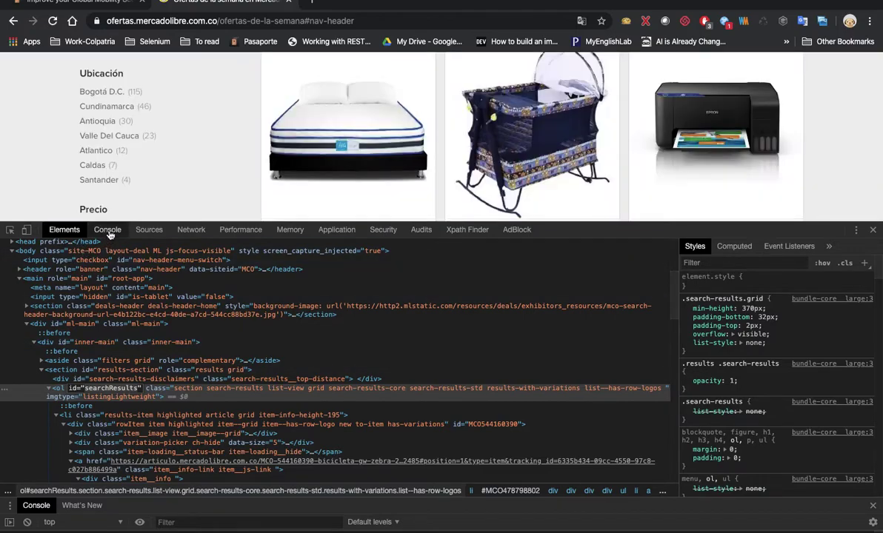
click(108, 233)
text($x(")
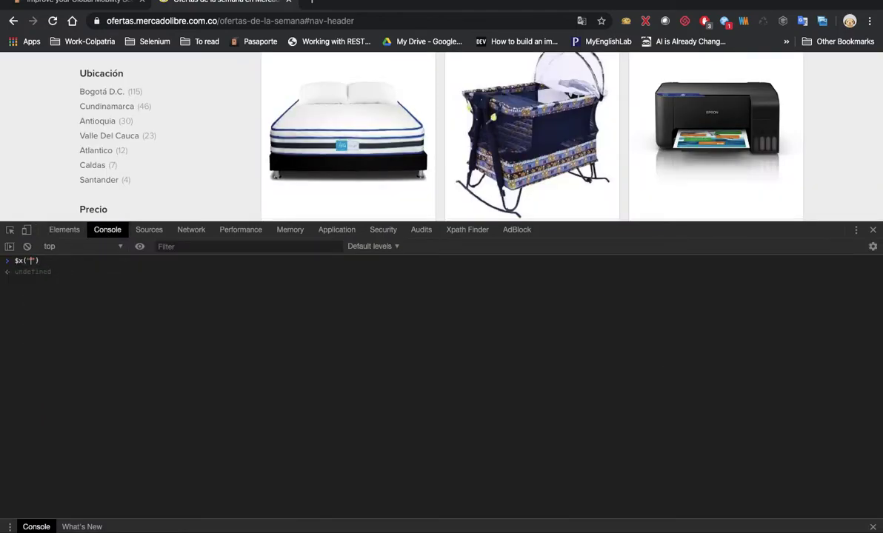
text(//ol)
key(BackSpace)
key(BackSpace)
text([)
text(")
key(BackSpace)
text(@)
text(id=''searchResults)
key(Return)
key(Up)
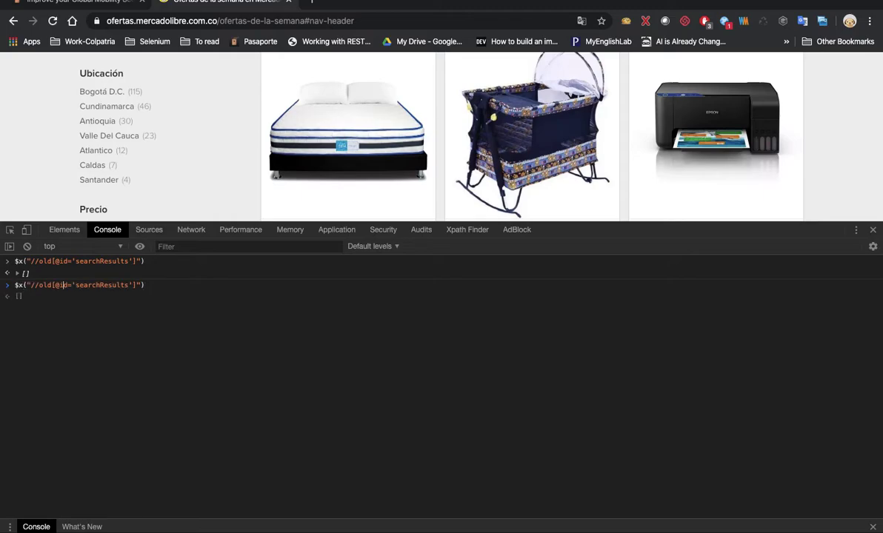
key(BackSpace)
key(Return)
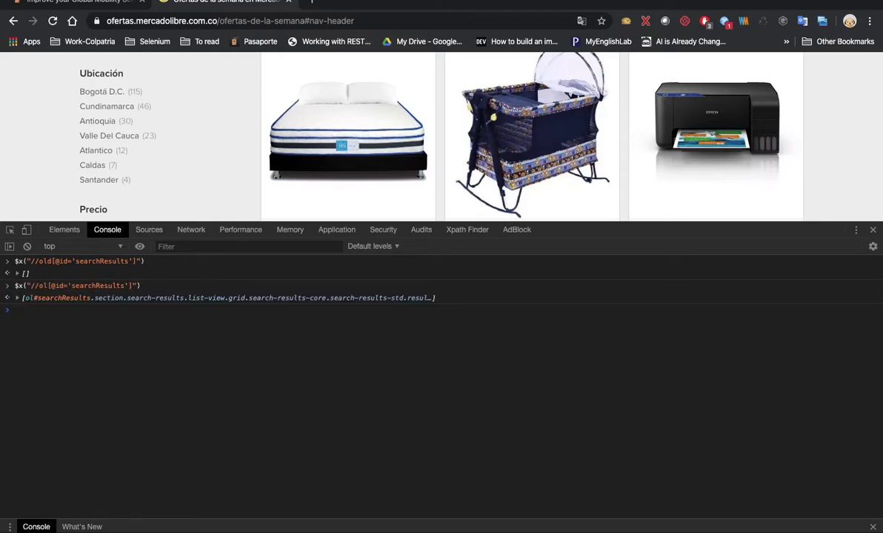
click(17, 298)
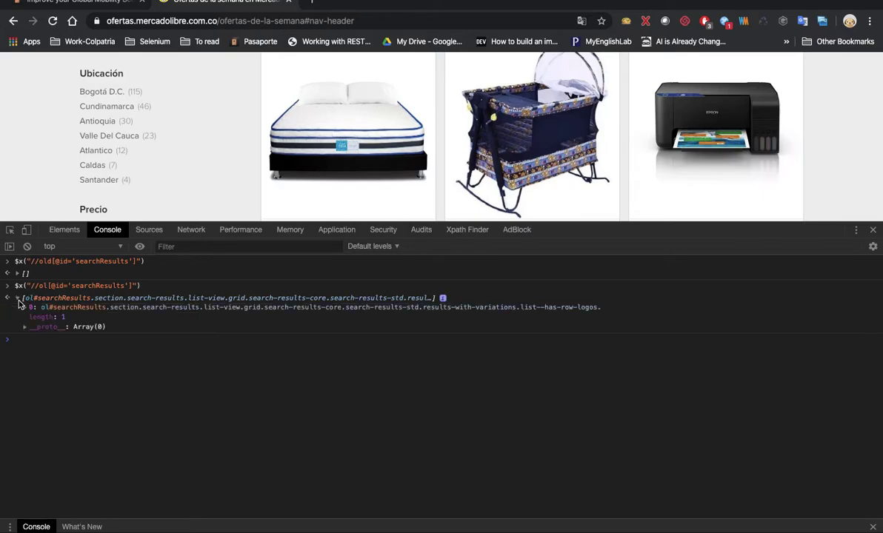
Append //li to the query and run it, returning 104 list items
key(Up)
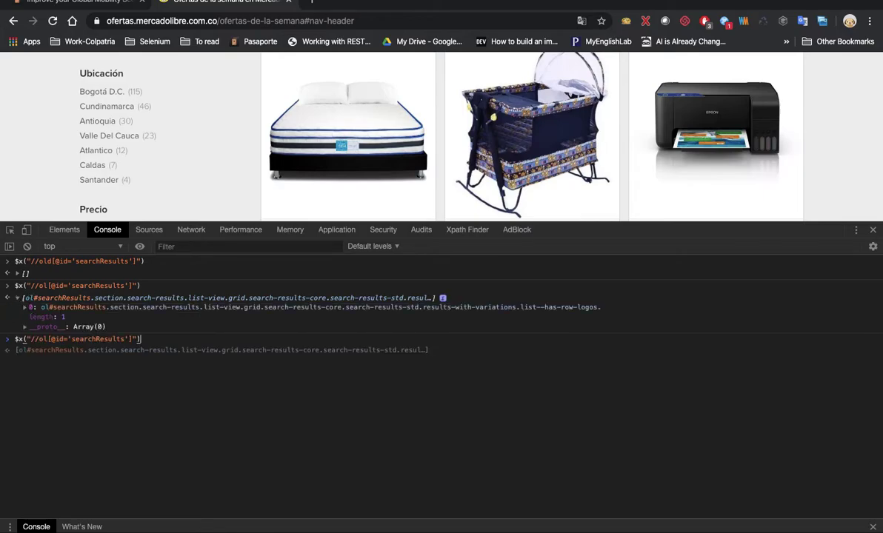
text(//li)
key(Return)
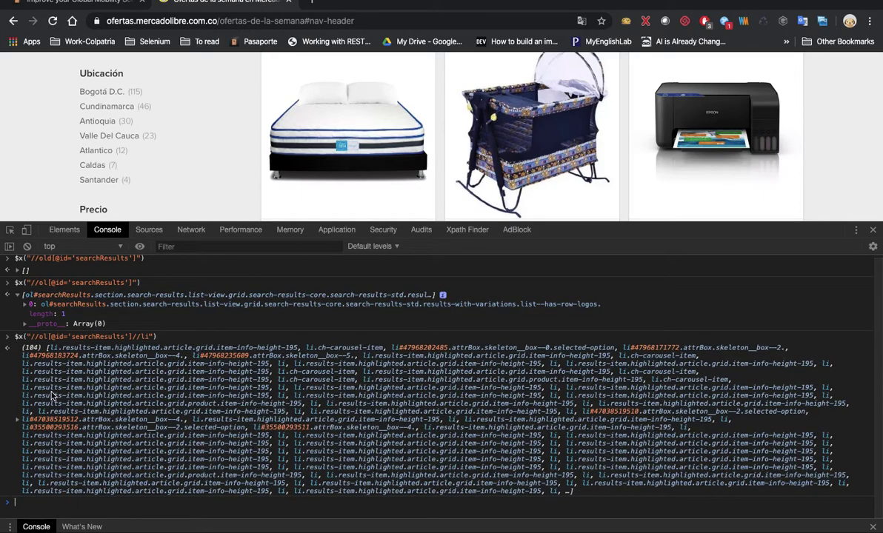
click(148, 339)
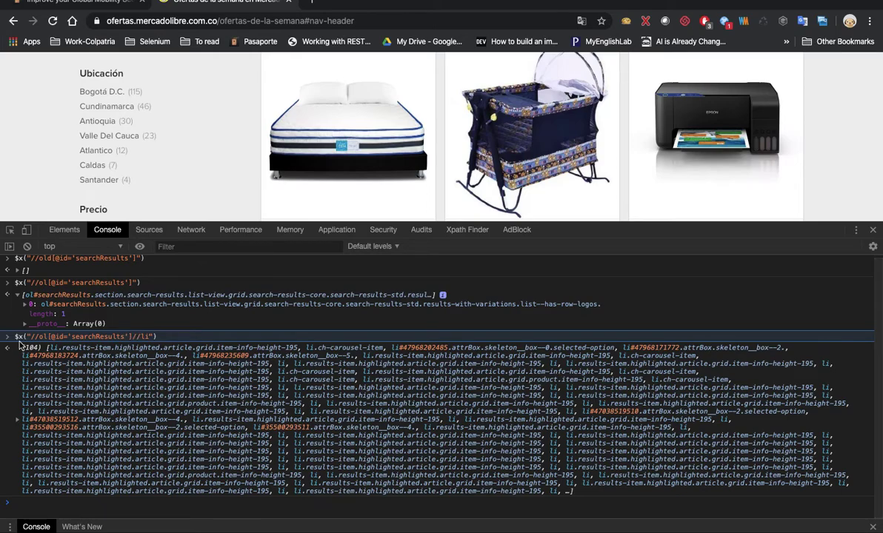
click(9, 296)
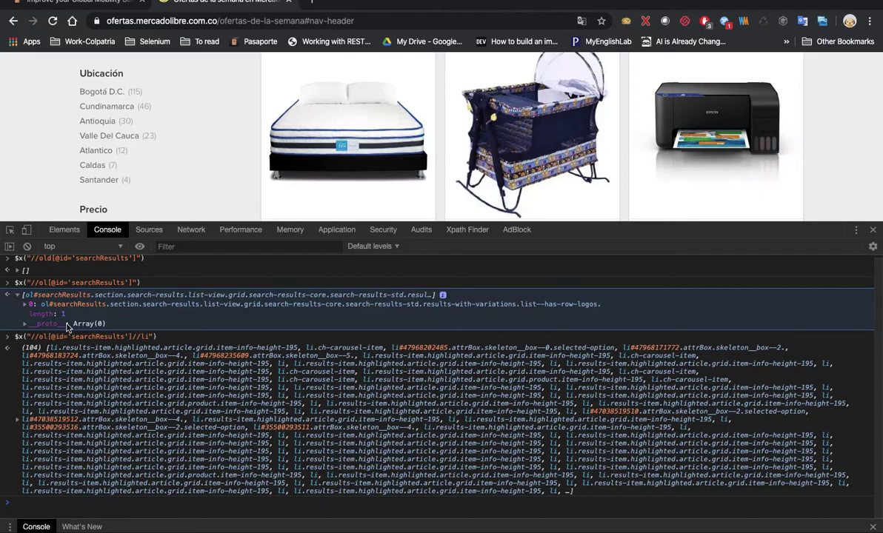
Clear the console and append //div to the query, returning 494 divs
click(26, 246)
key(Up)
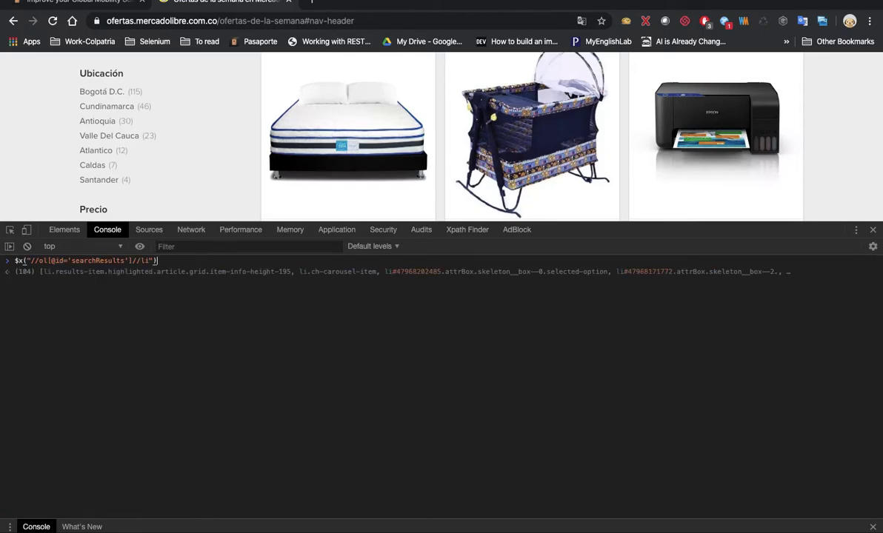
text(//div)
key(Return)
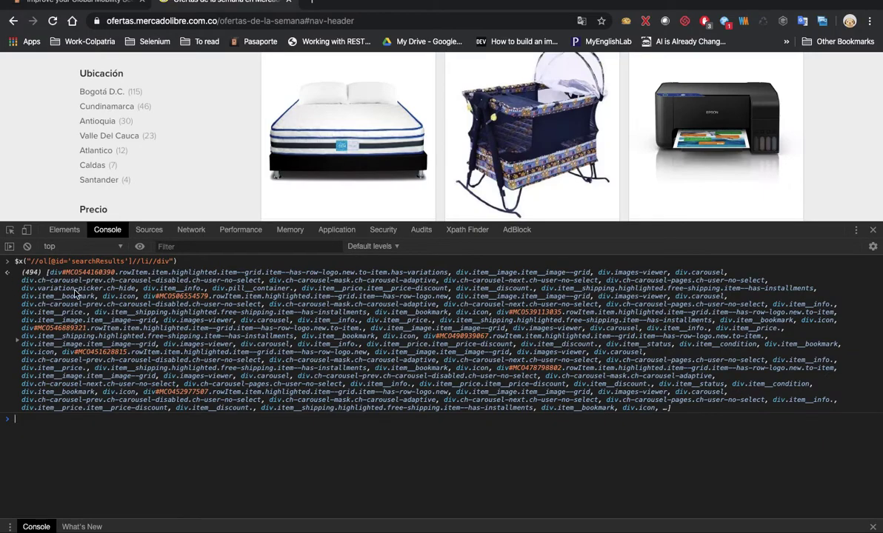
In the element tree, check the div.rowItem nodes inside the li.results-item entries, expanding the third result
click(65, 231)
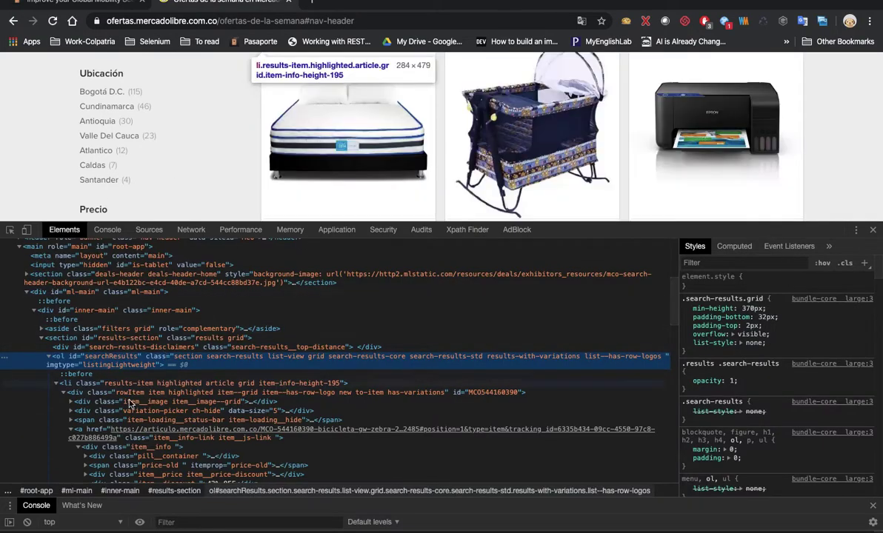
scroll(67, 346, down, 2)
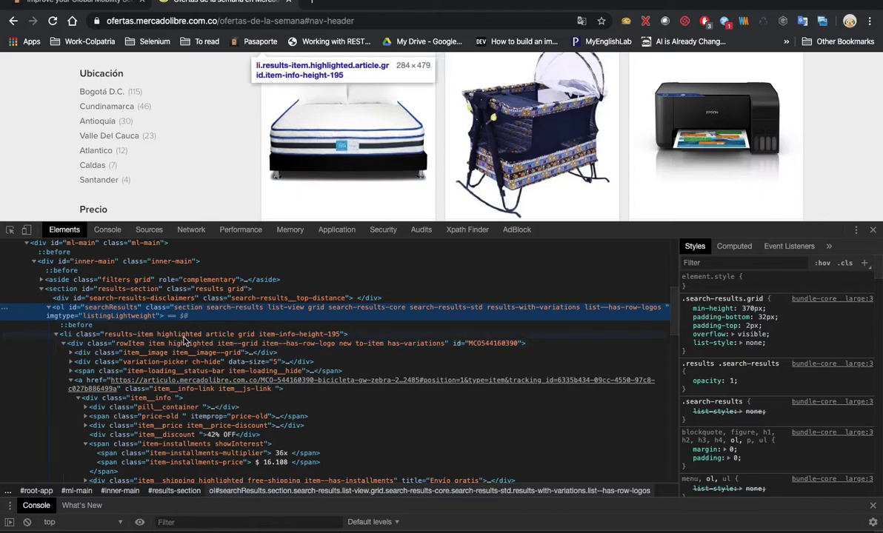
right_click(186, 348)
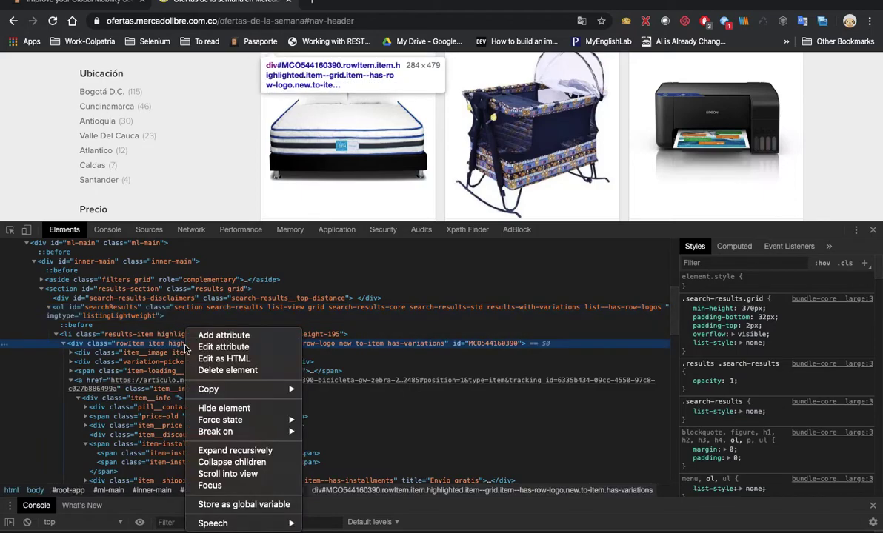
click(434, 348)
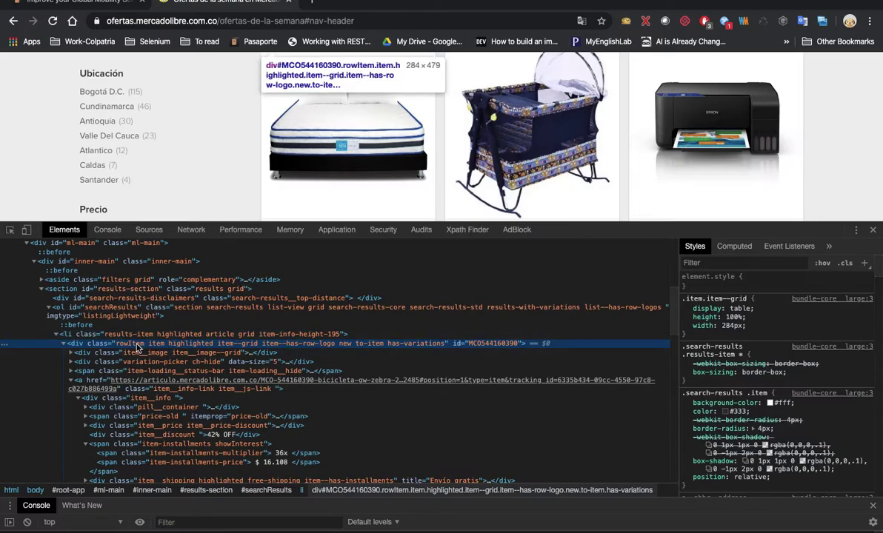
click(63, 345)
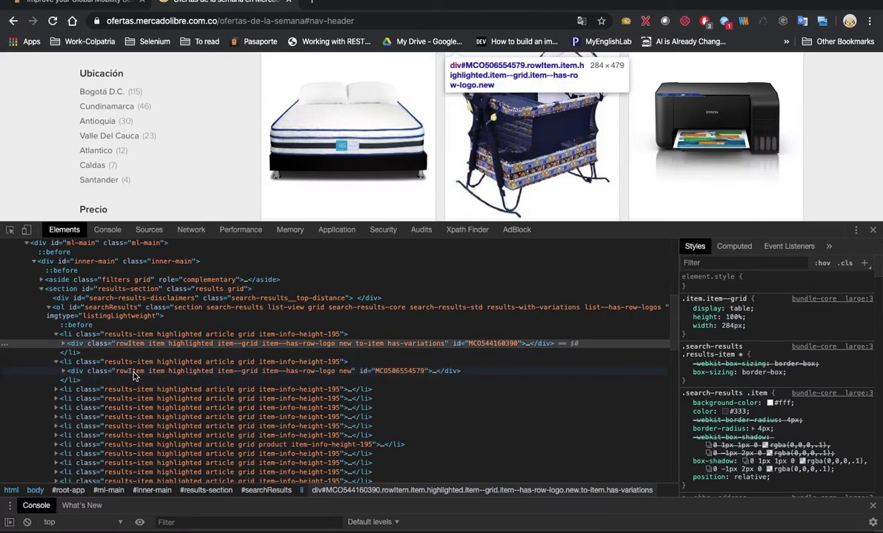
click(55, 389)
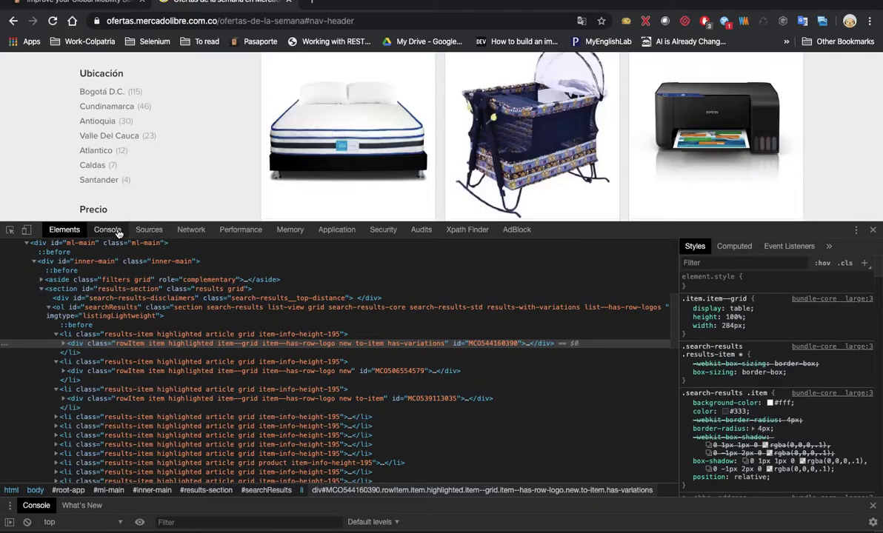
click(117, 233)
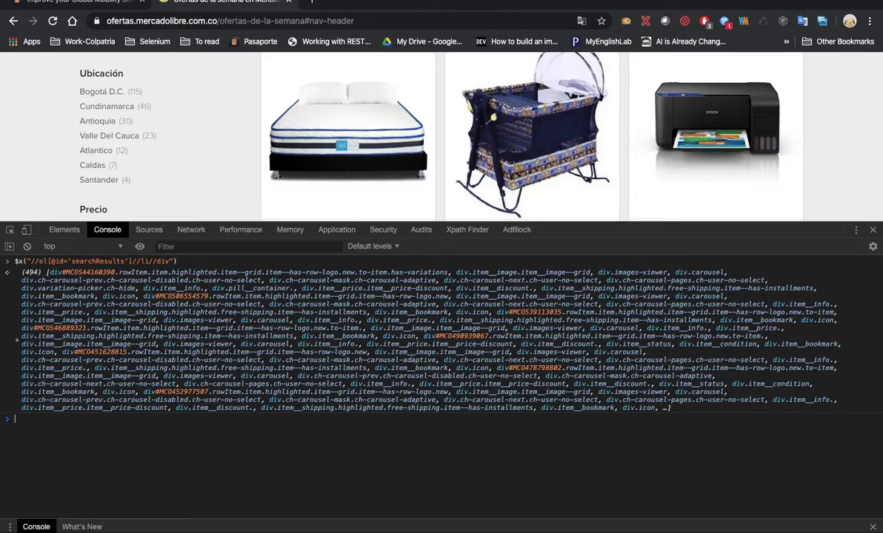
key(Up)
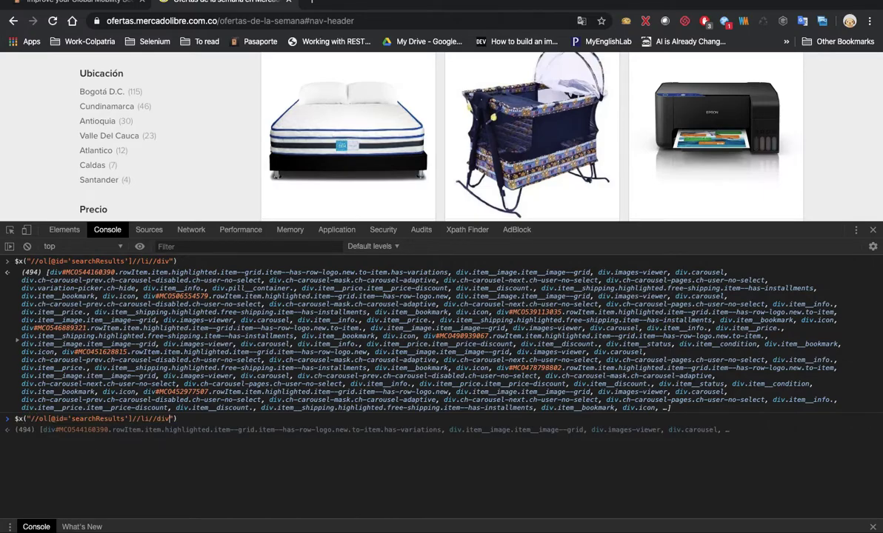
text([contains(")
key(BackSpace)
text(@class, ')
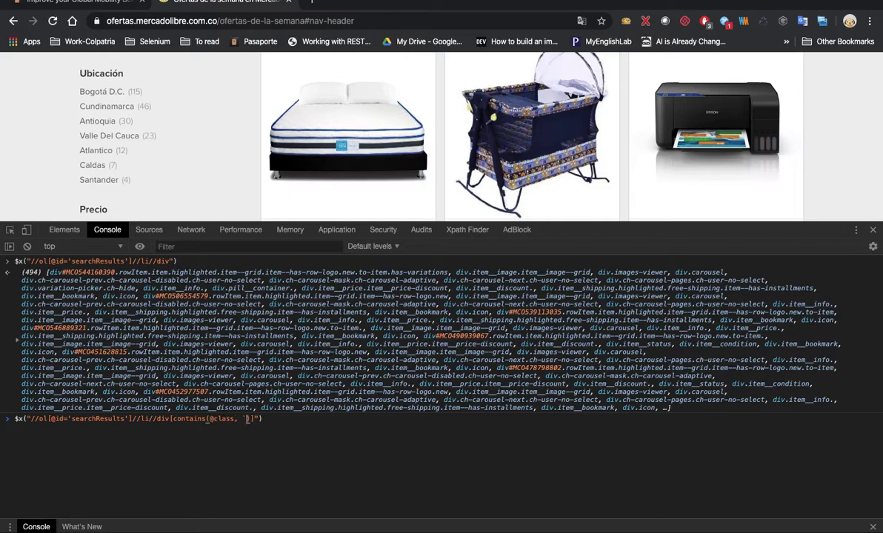
text(')
text(rowItem)
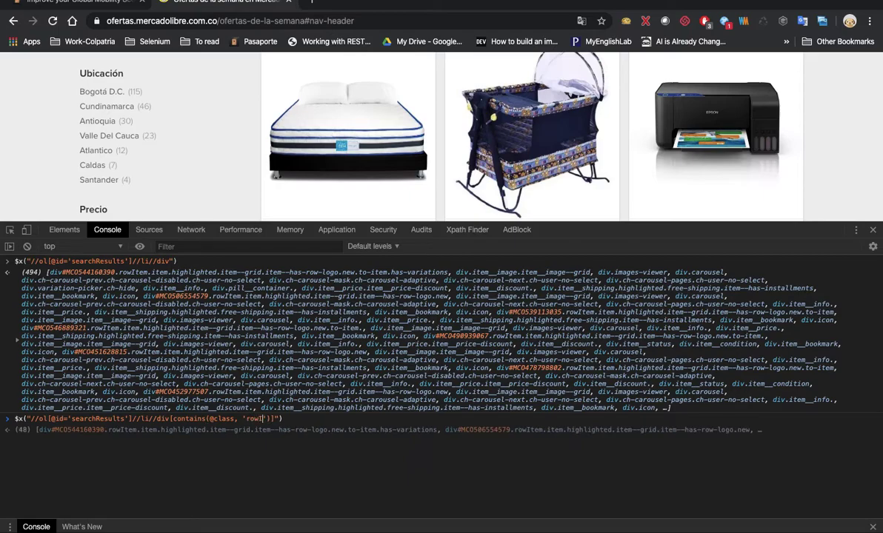
key(Return)
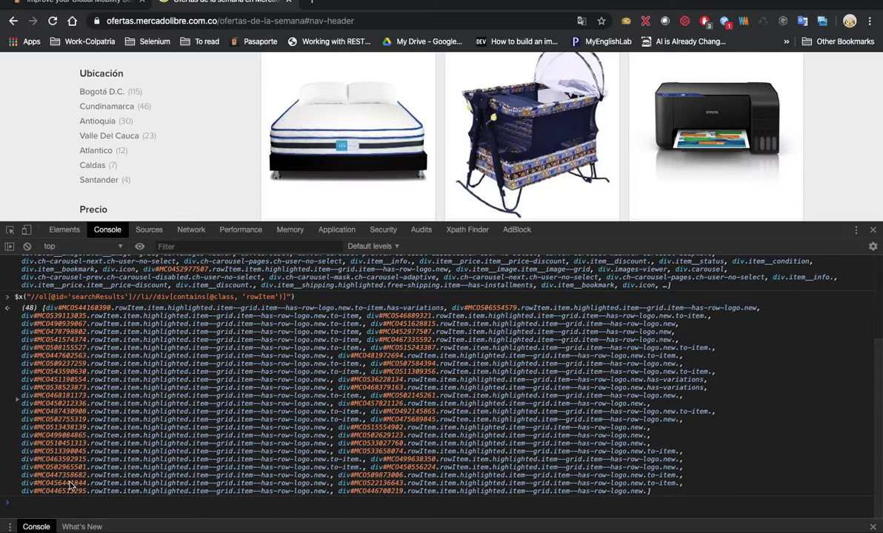
Clear the console and append //a to get the 97 rowItem link anchors
click(27, 245)
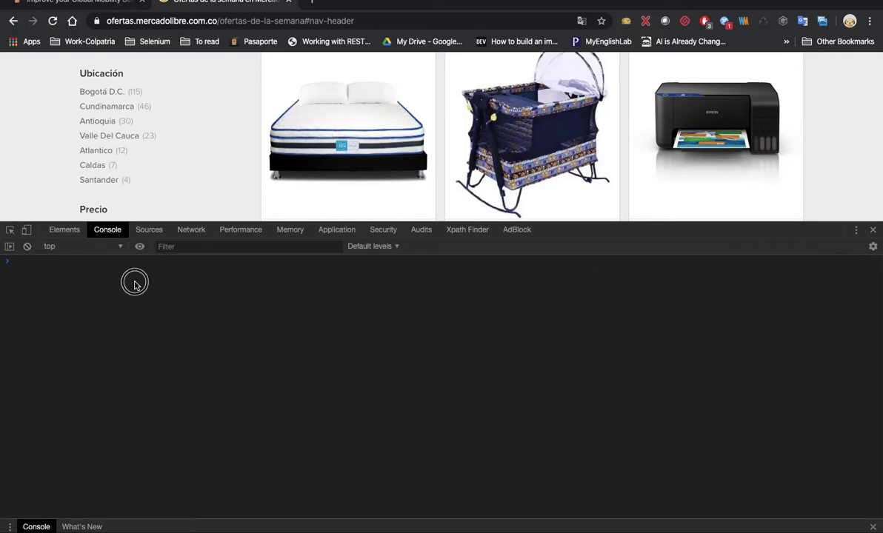
key(Up)
text(//a)
key(Return)
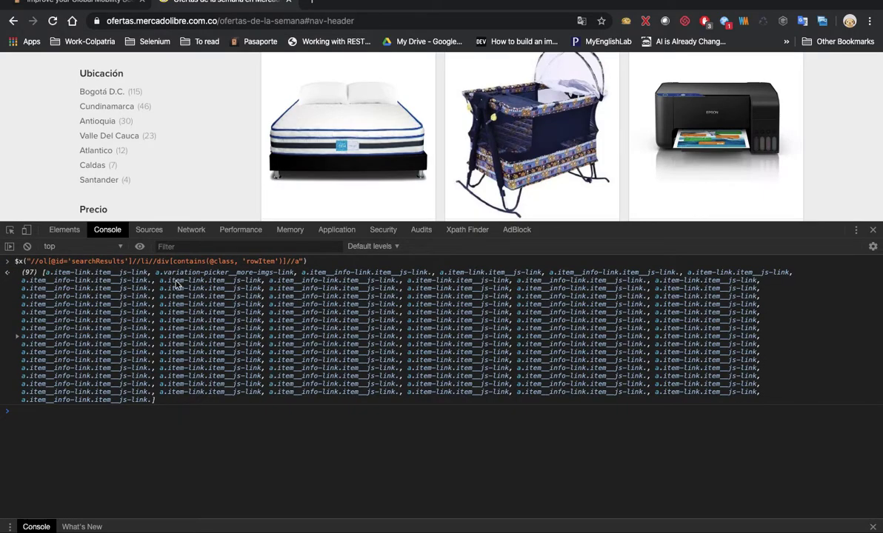
click(73, 237)
Expand the second product's rowItem div, then run the links query with /text() appended, returning 144 text nodes
scroll(74, 348, down, 1)
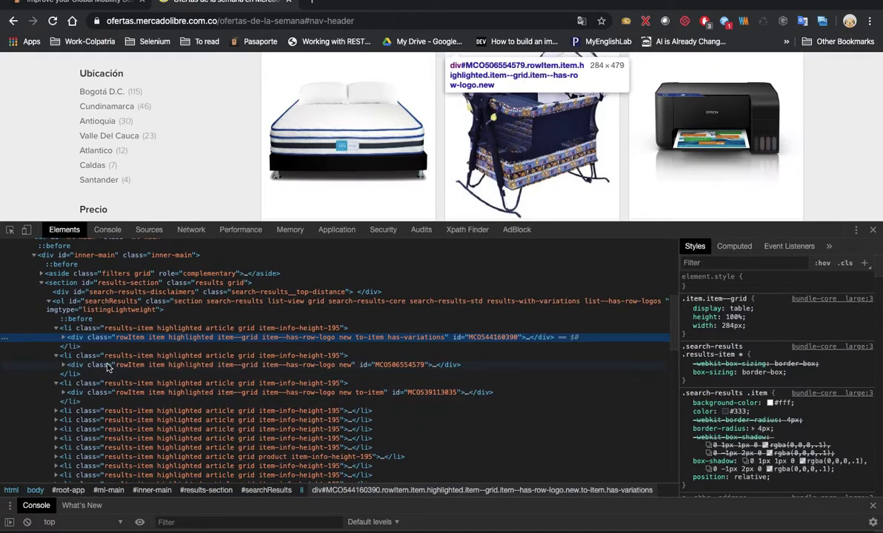
click(64, 366)
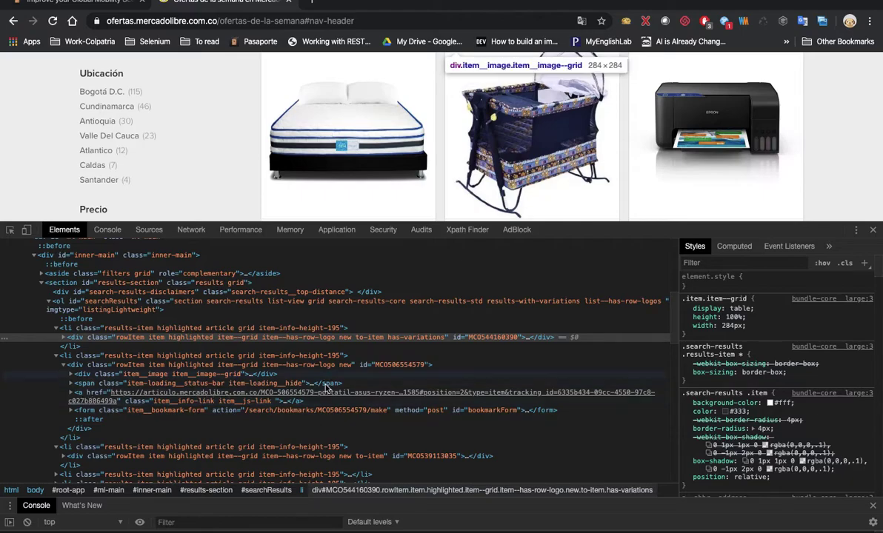
click(103, 230)
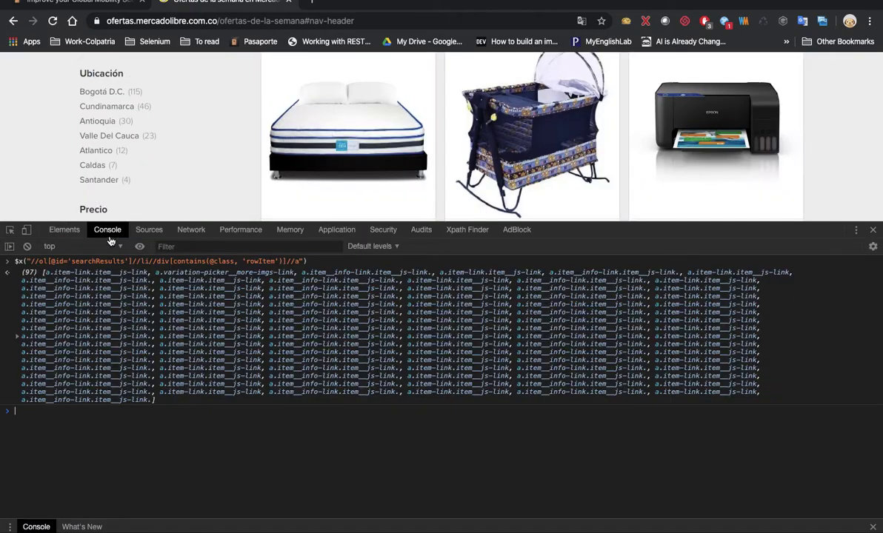
key(Up)
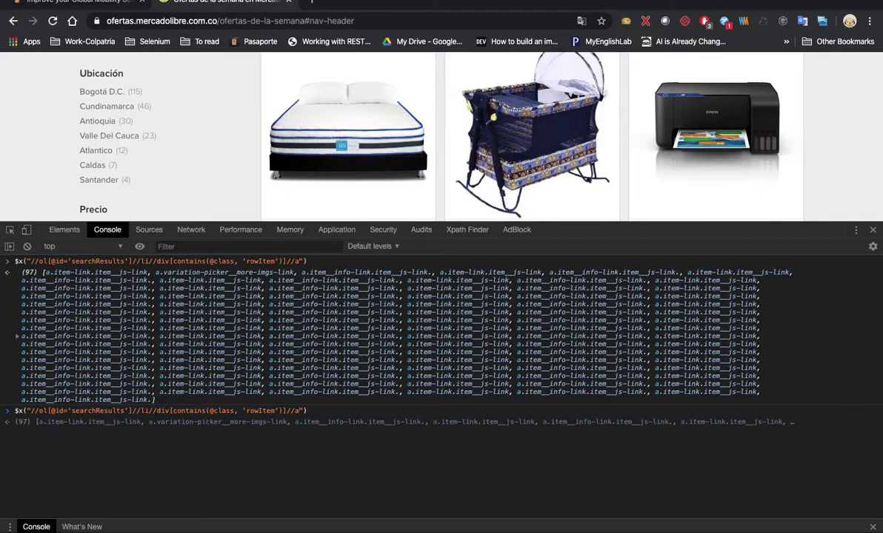
text(//)
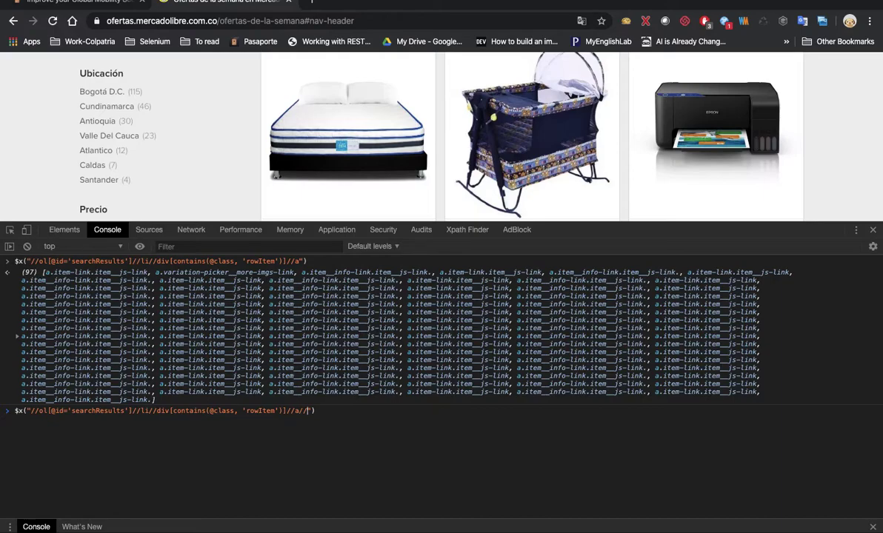
text(())
key(Return)
Expand the 144-item result array to inspect entry 101, then collapse it and rerun the query
key(Up)
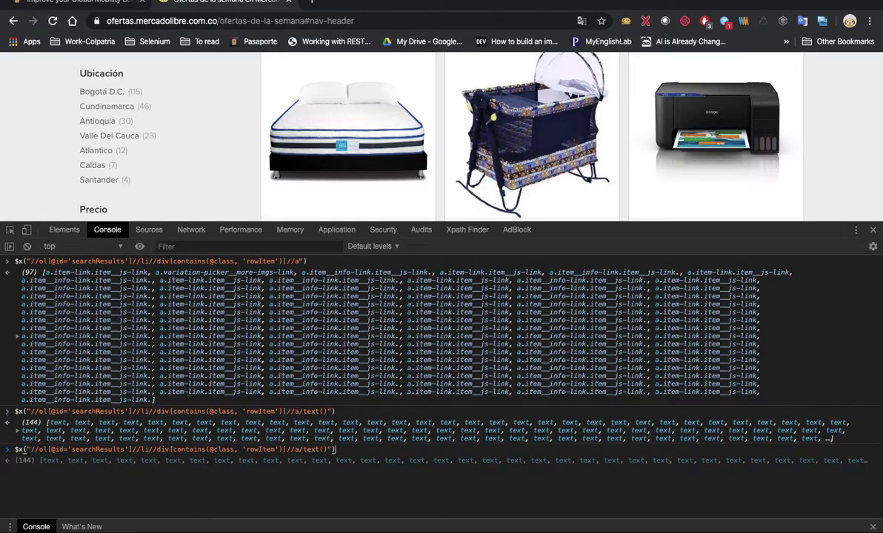
click(16, 432)
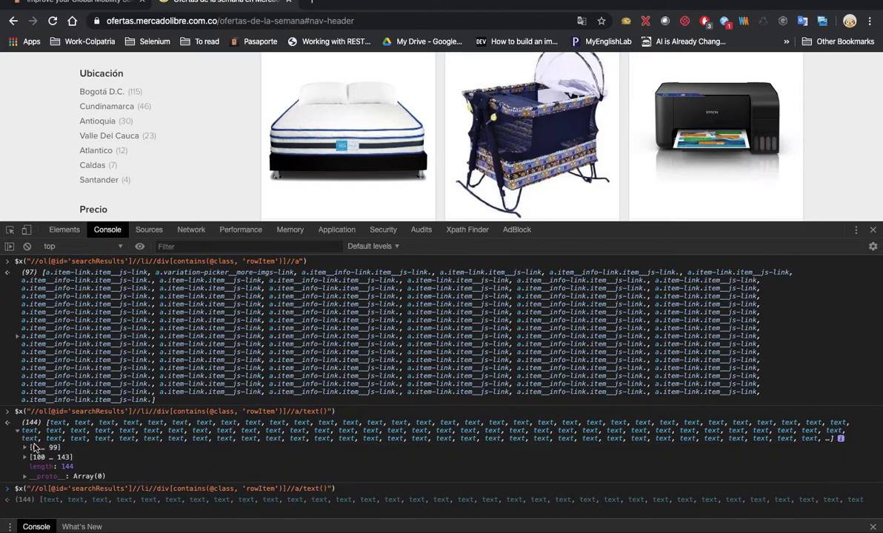
click(27, 456)
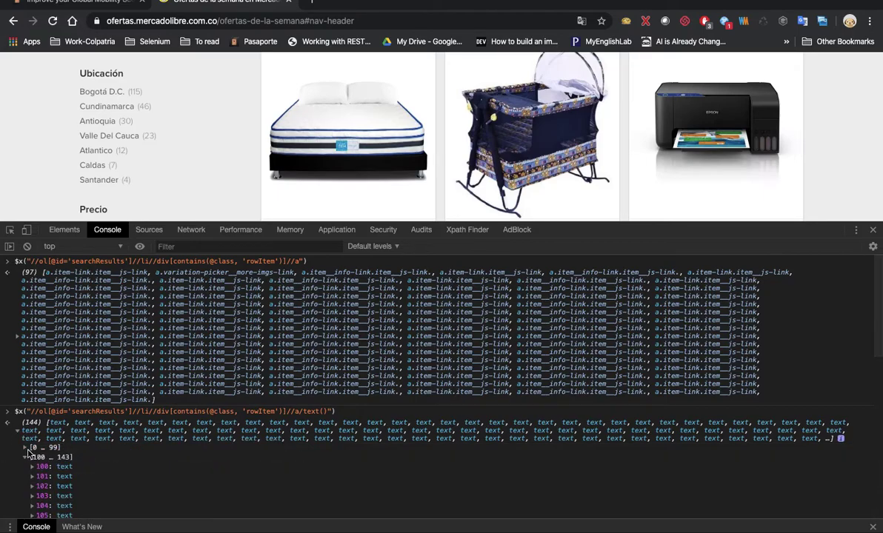
click(32, 476)
scroll(119, 486, down, 3)
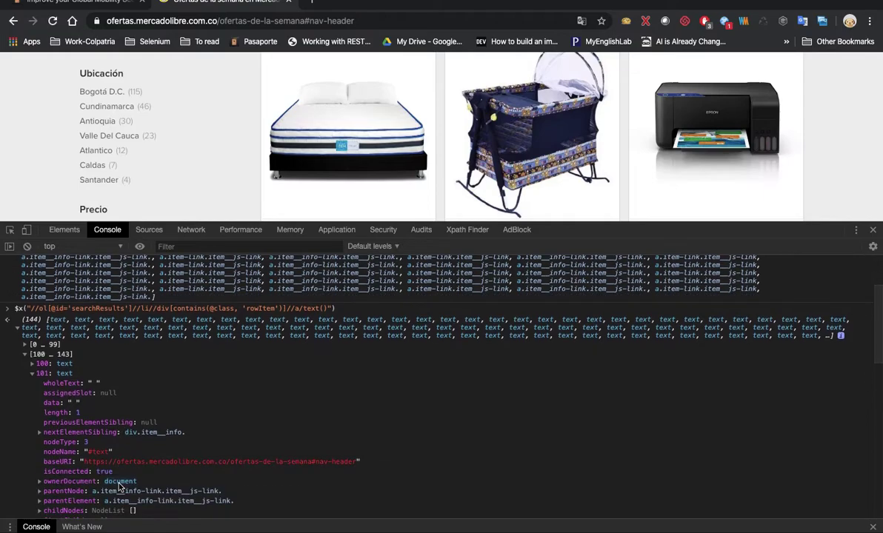
scroll(119, 487, up, 3)
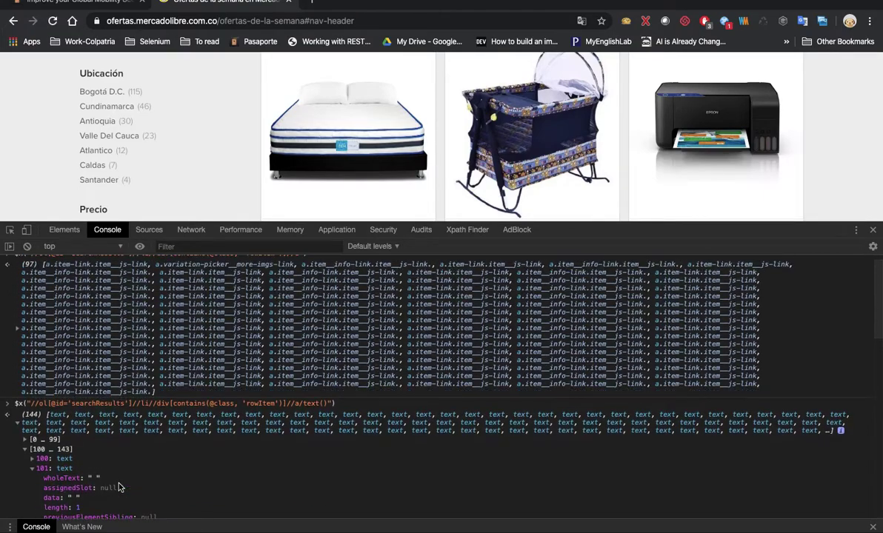
click(19, 428)
key(Up)
key(Return)
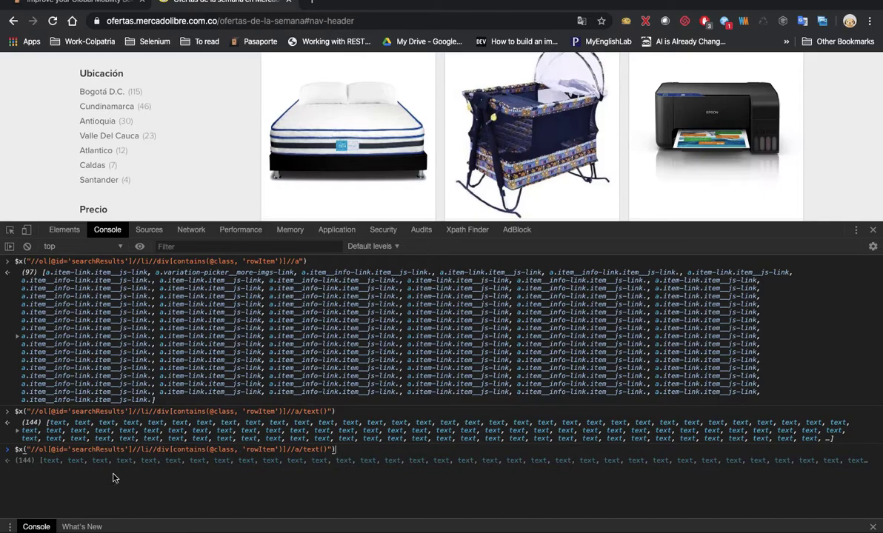
Append .forEach(x => console.log(x.href)) to the text() query and run it
key(Left)
key(Left)
key(Left)
text(.fore)
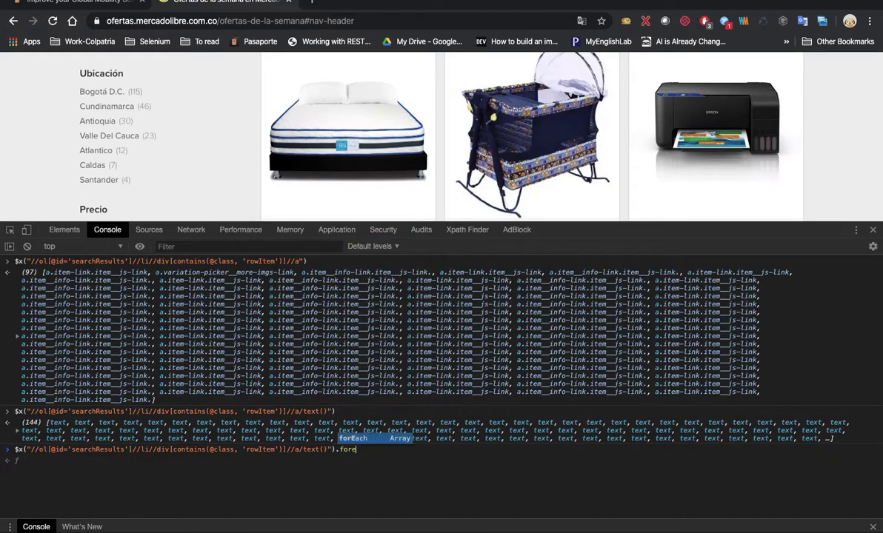
key(Tab)
text(()
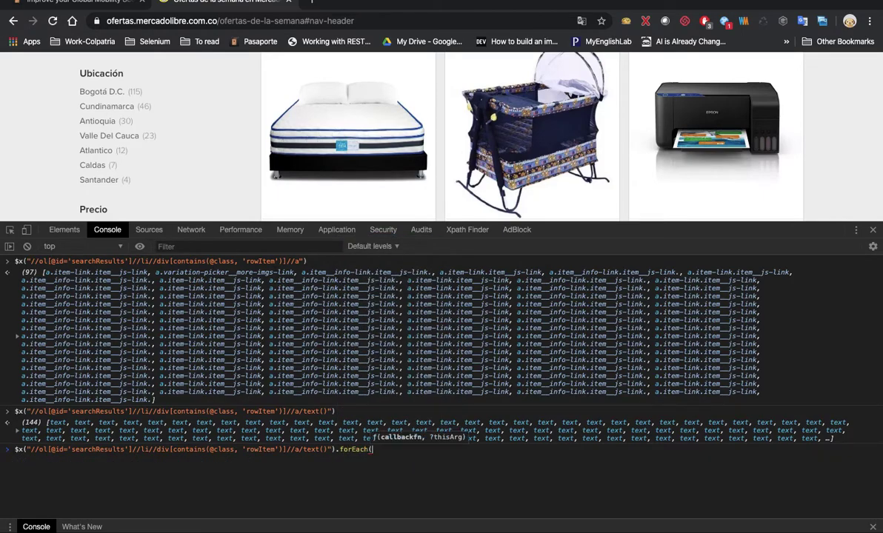
text()").forEach(x )
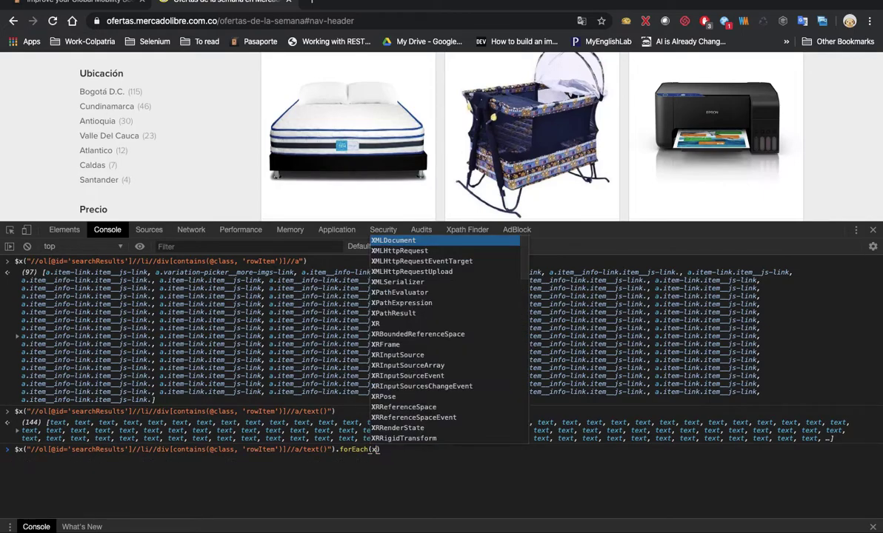
text(=>)
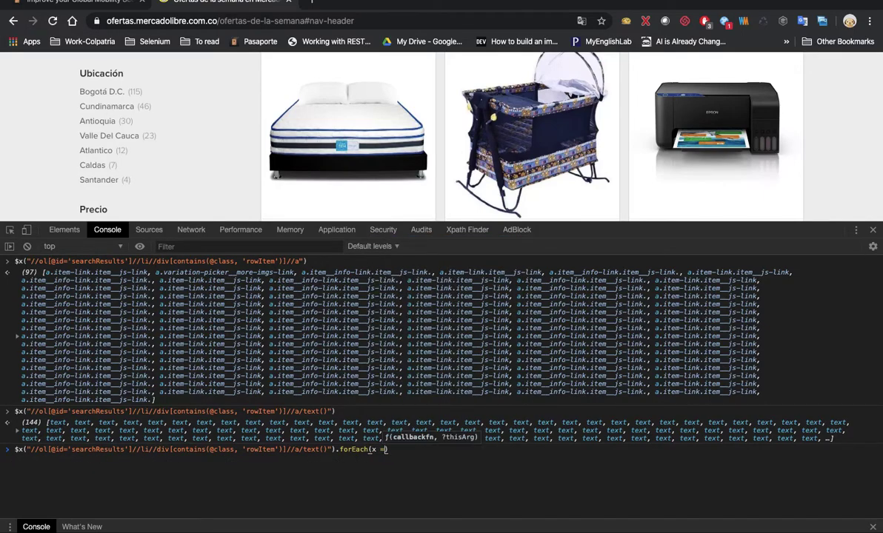
text( x)
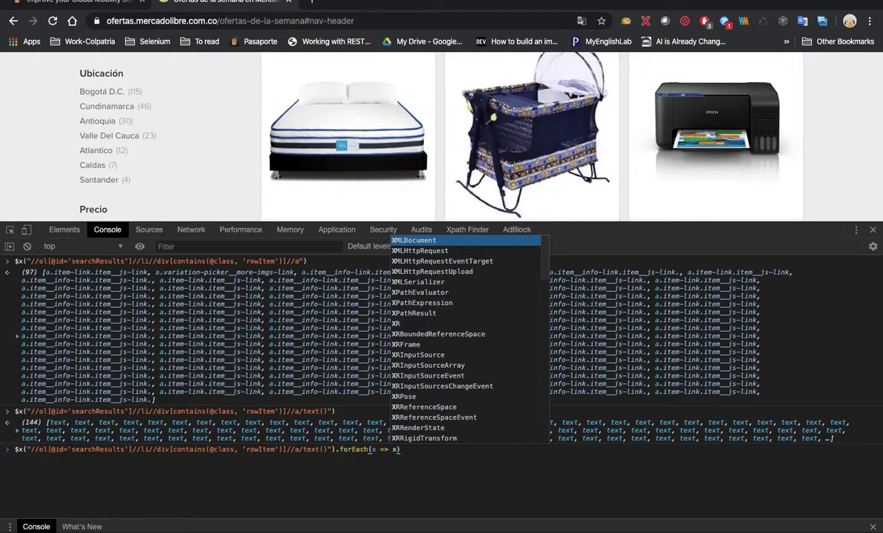
text(.)
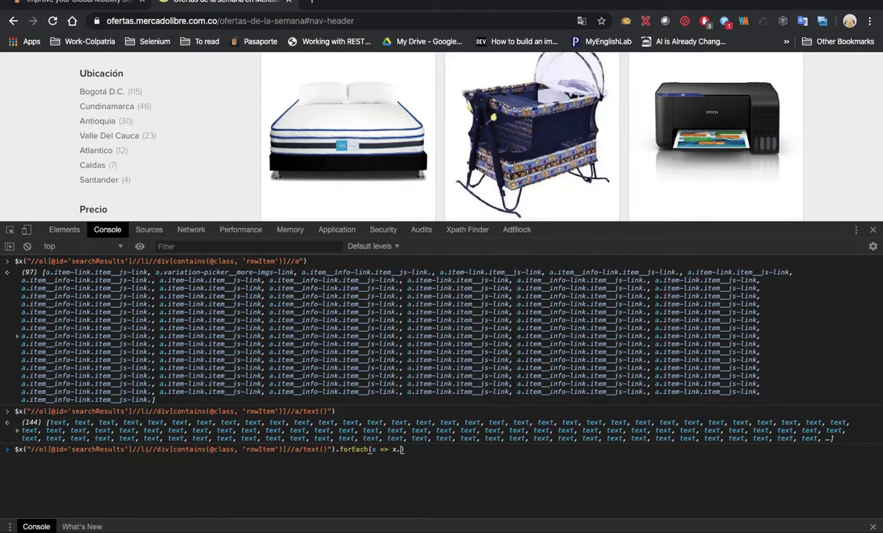
text(href)
click(392, 449)
text(console.log)
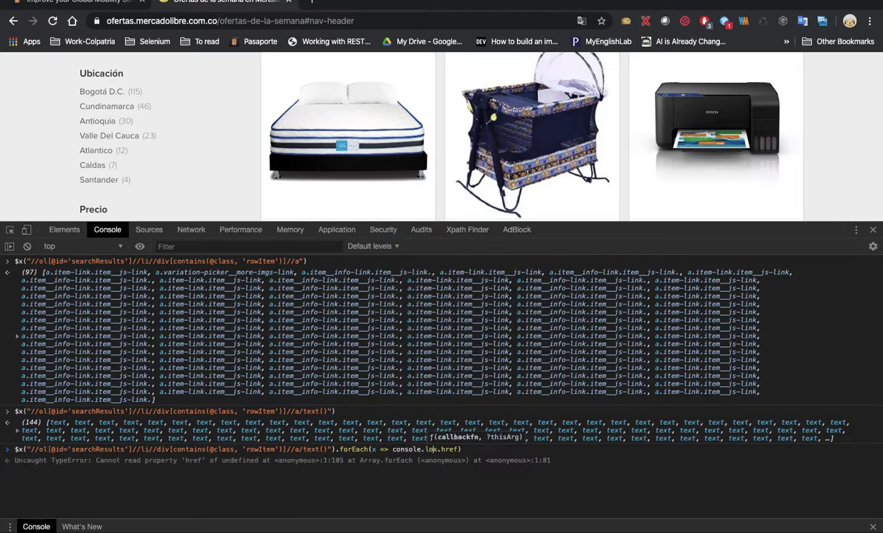
text((x.href)
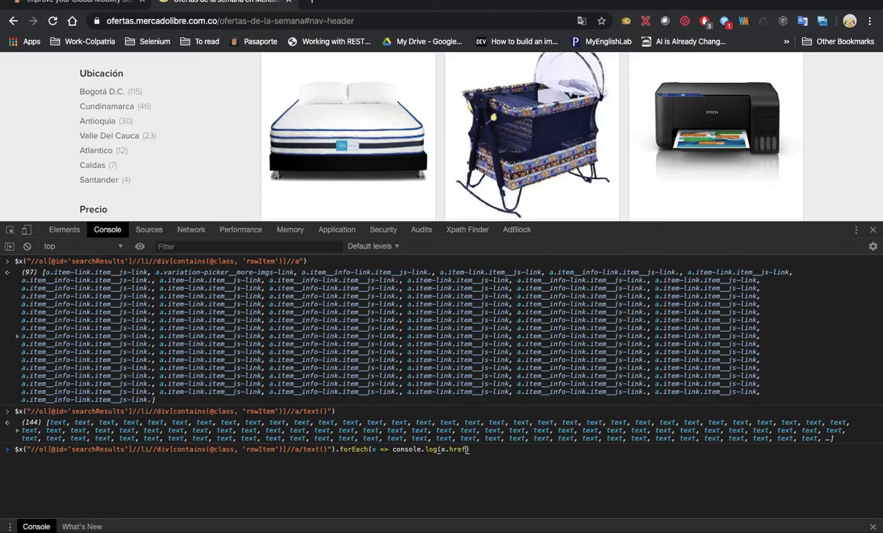
text())
key(Return)
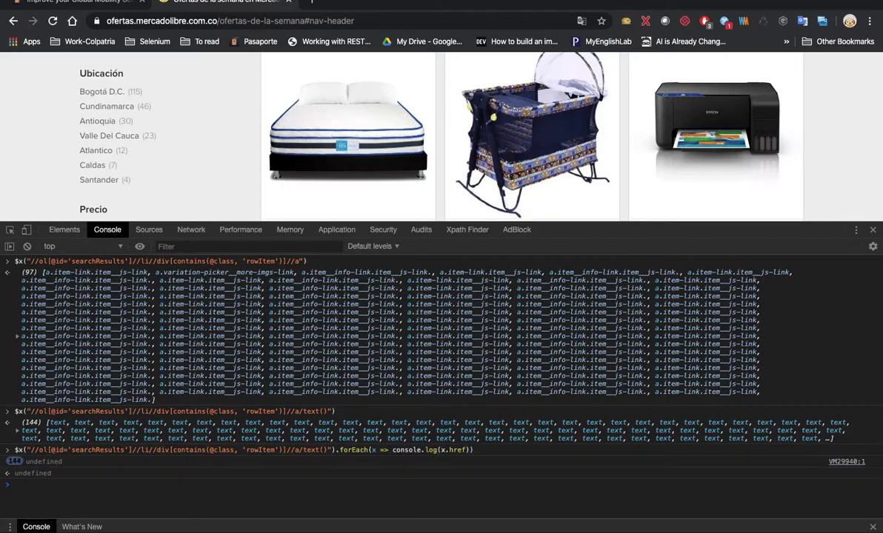
click(15, 463)
Remove /text() from the query and rerun it to log every product URL, enlarging the console
key(Up)
key(Left)
key(Left)
key(Left)
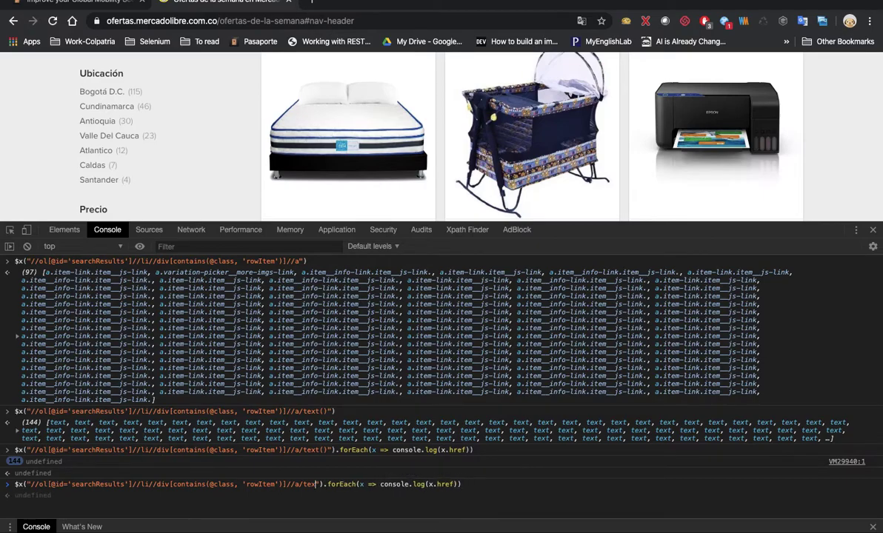
key(BackSpace)
key(BackSpace)
key(BackSpace)
key(Return)
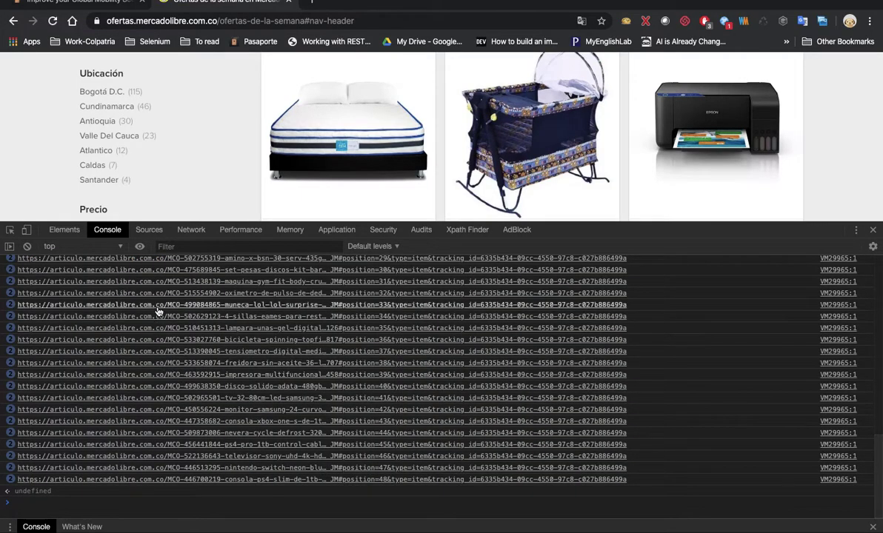
scroll(157, 311, up, 5)
scroll(157, 311, up, 5)
scroll(157, 311, down, 2)
scroll(158, 311, down, 5)
scroll(157, 311, down, 5)
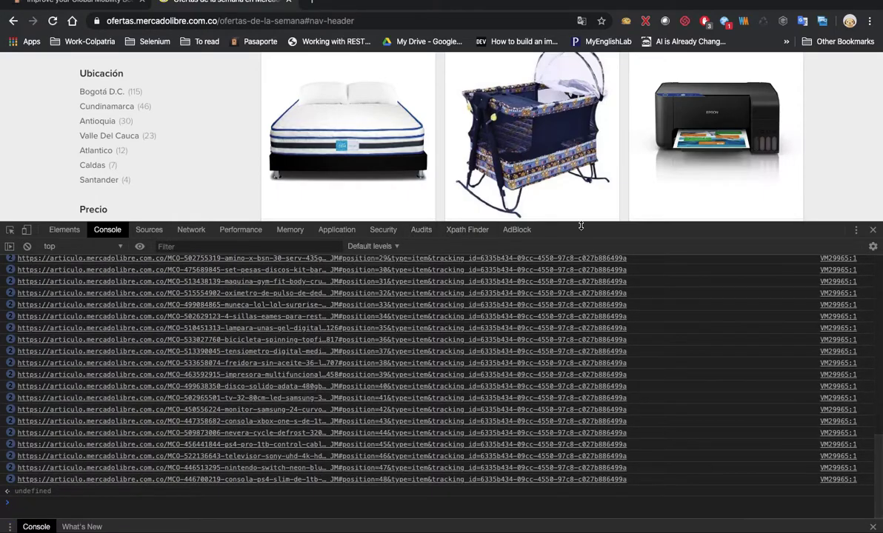
drag(589, 232, 413, 129)
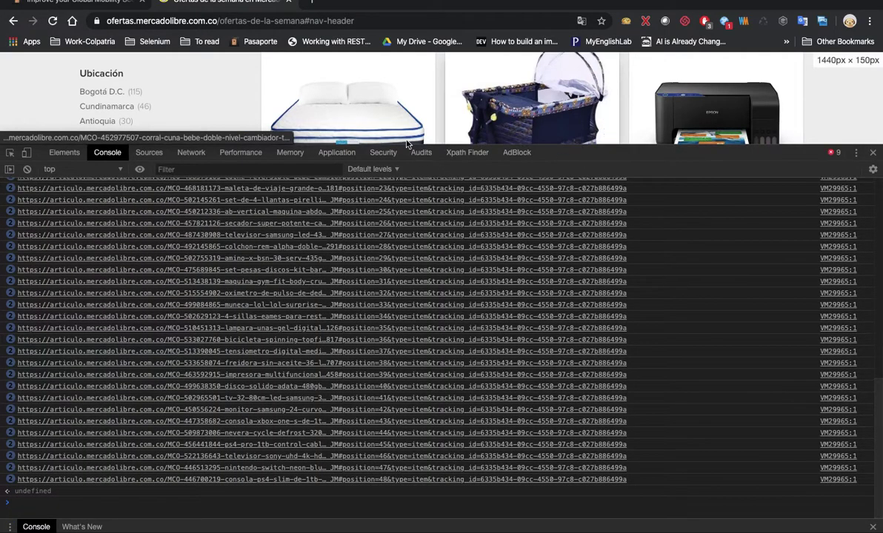
Clear the console output with the clear() command
click(90, 502)
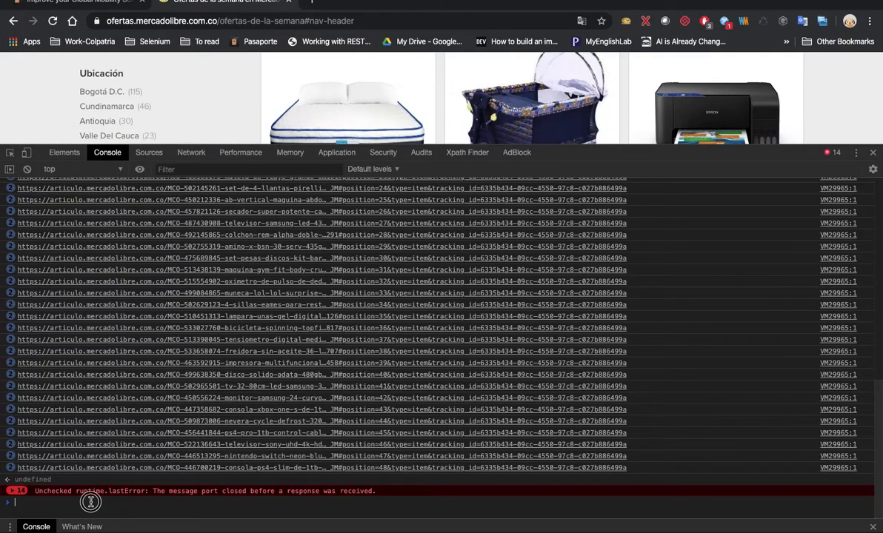
text(clear)
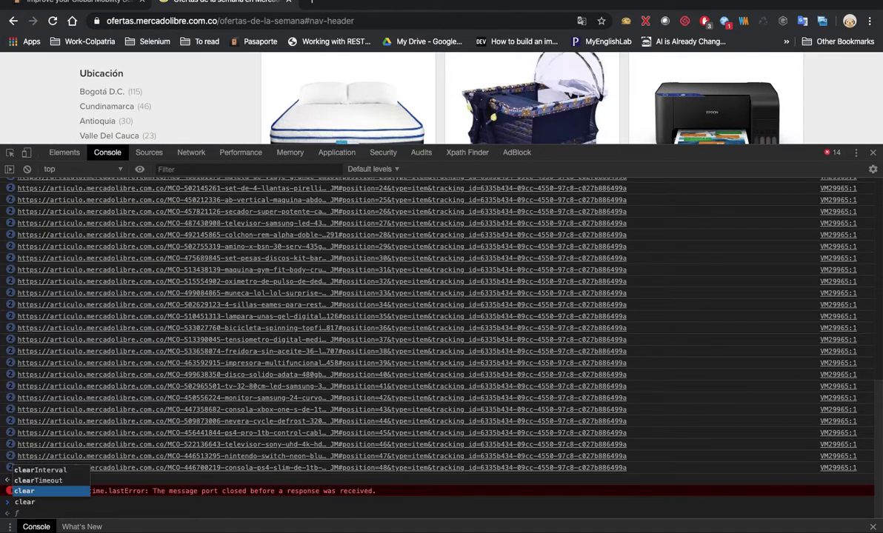
key(Return)
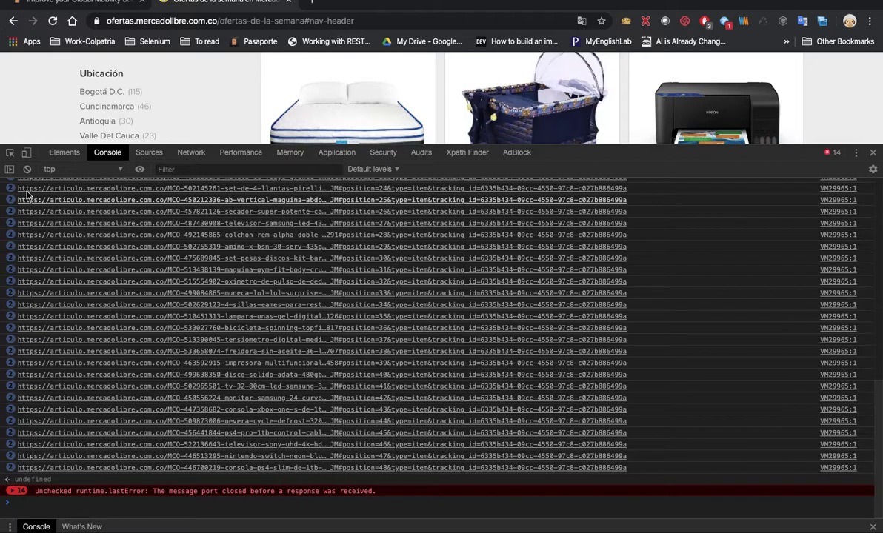
click(27, 168)
Rewrite the rowItem link loop so it calls window.open on each href instead of console.log
click(85, 186)
text($x("//ol[@id='searchResults']//li//div[contains(@class, 'rowItem')]//a").forEach(x => console.log(x.href)))
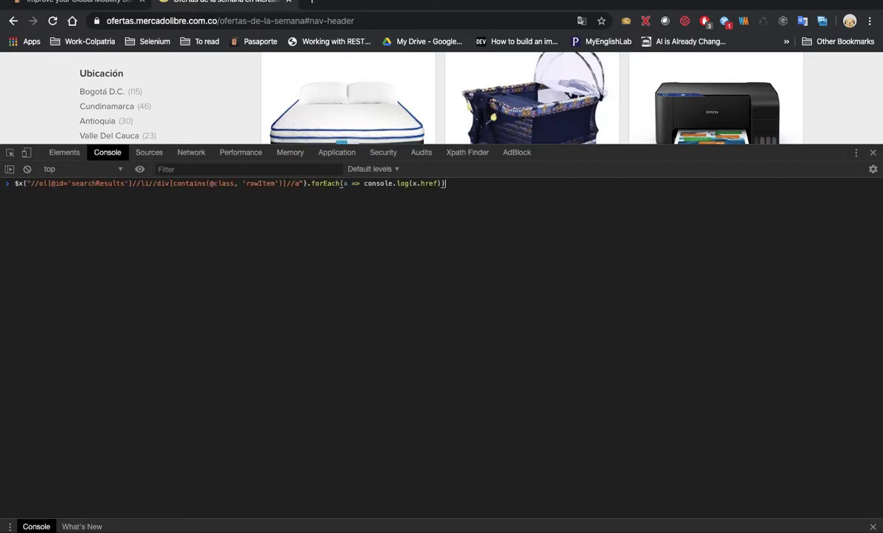
key(BackSpace)
key(BackSpace)
key(BackSpace)
key(BackSpace)
key(BackSpace)
key(BackSpace)
key(BackSpace)
key(BackSpace)
key(BackSpace)
text(window.ope)
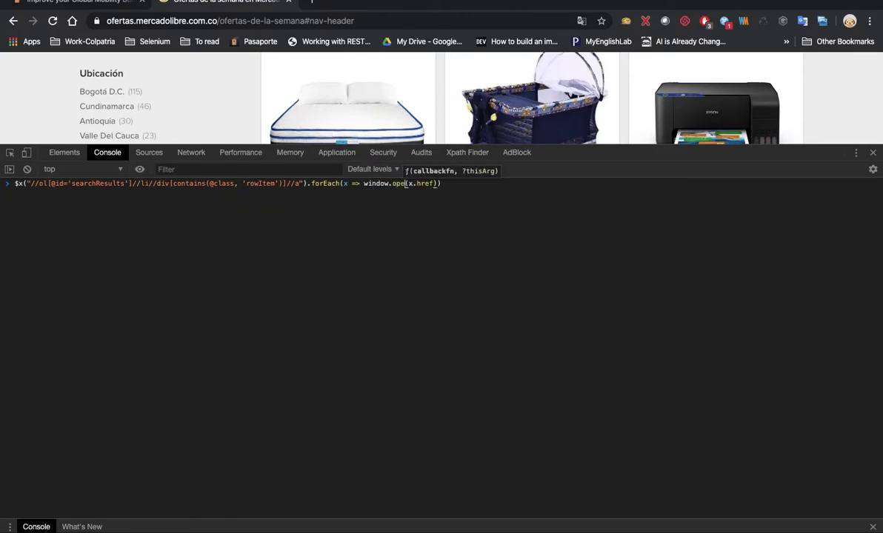
text(n)
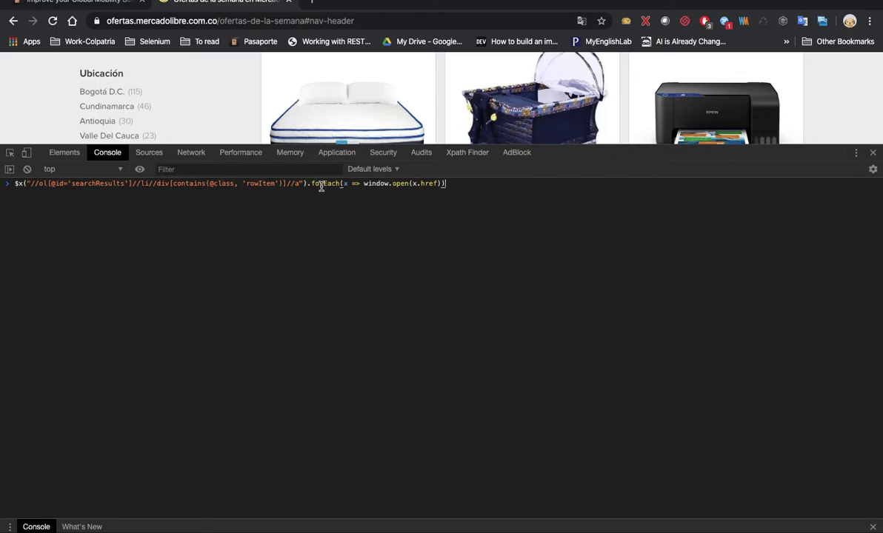
click(379, 183)
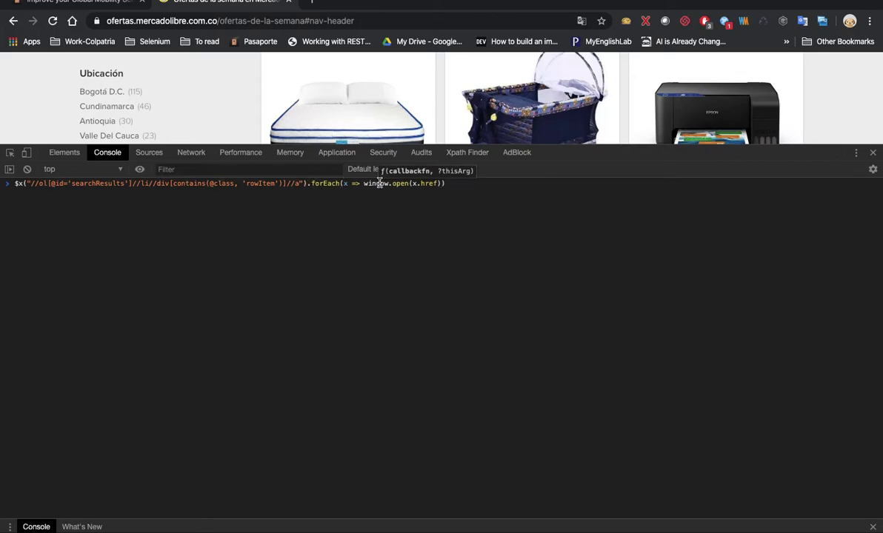
Run the window.open loop so every product link opens in its own tab
click(404, 183)
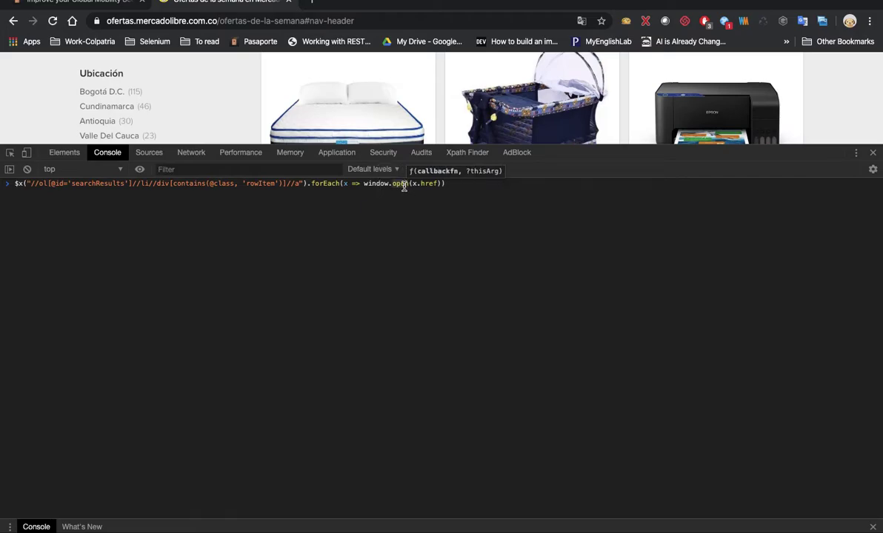
click(474, 184)
key(Return)
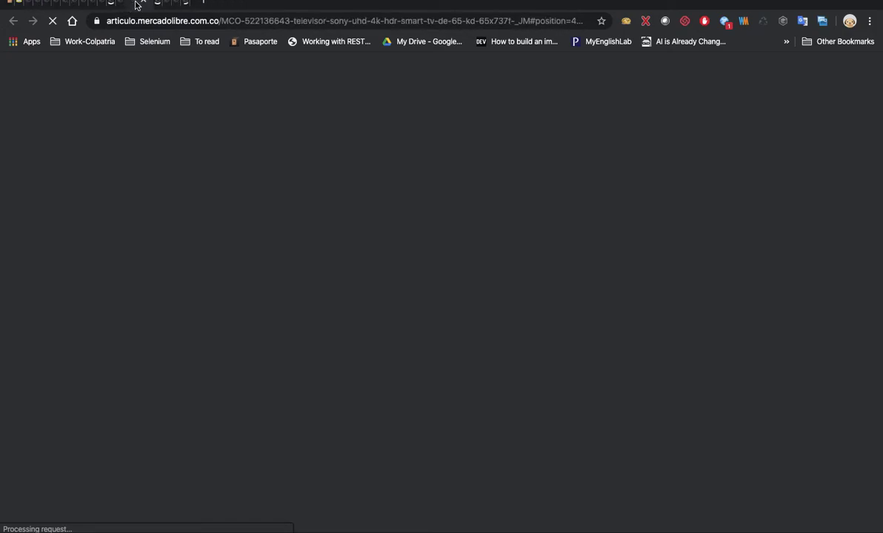
Go back to the deals page tab, then switch to the Passport Index tab
click(18, 7)
click(282, 255)
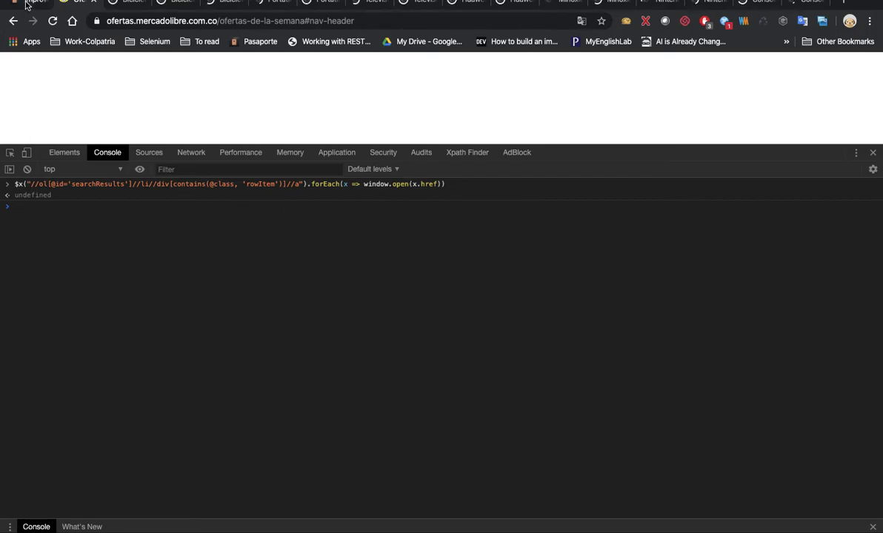
key(ctrl+f)
key(ctrl+shift+Tab)
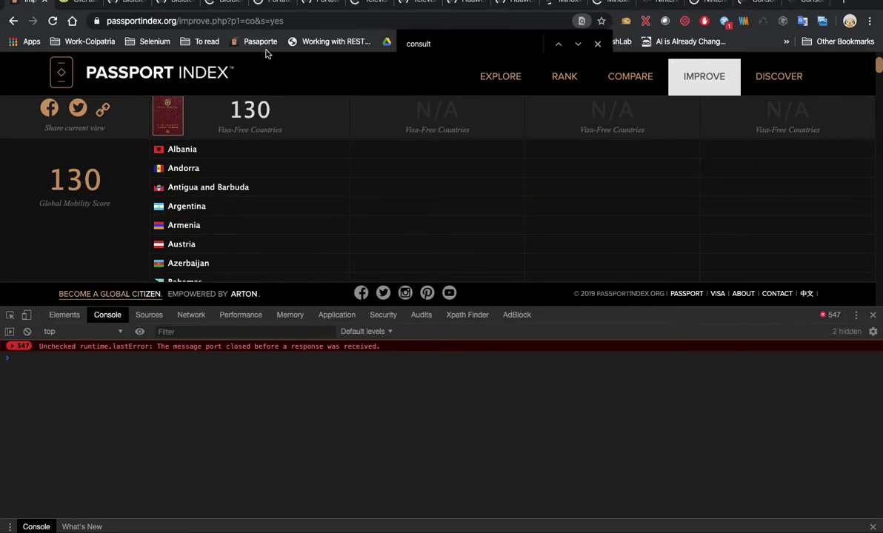
Close the passport country list with Colombia kept, then switch to the Sublime Text XPath notes
scroll(306, 183, up, 1)
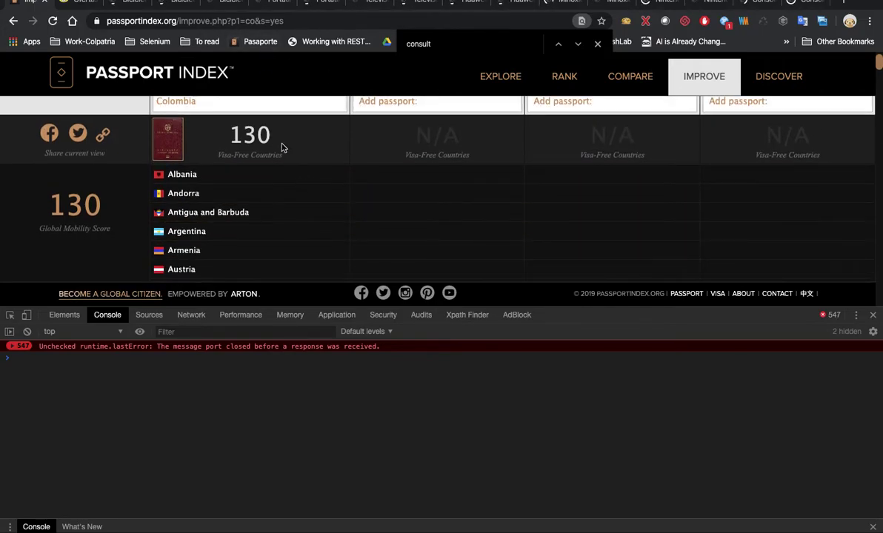
click(218, 104)
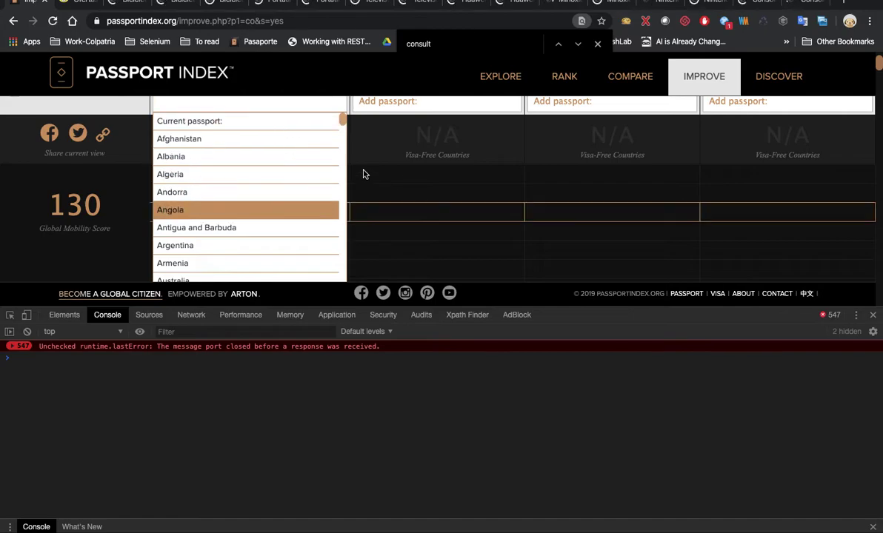
click(29, 199)
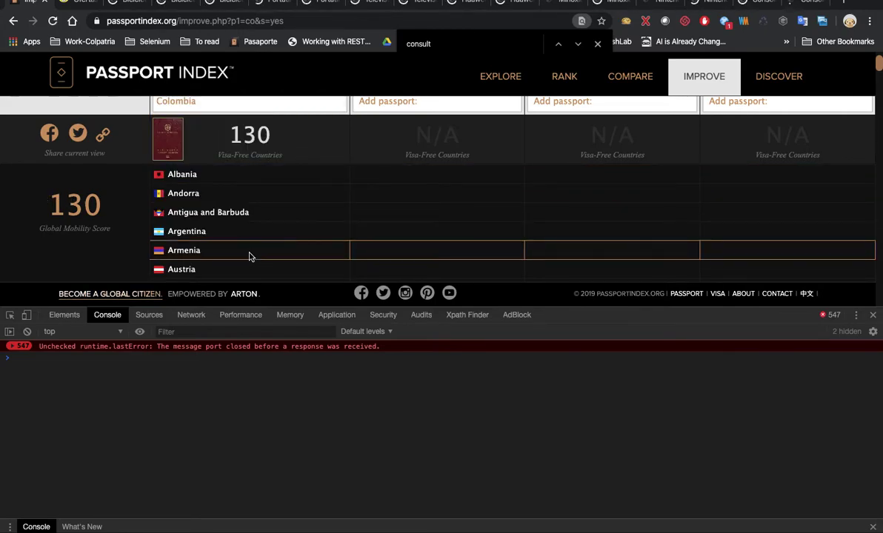
key(super+Tab)
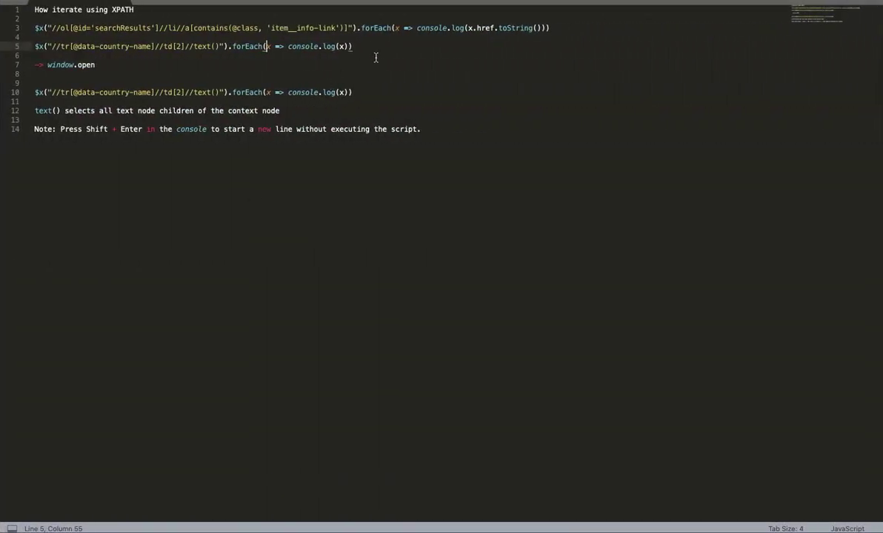
click(390, 46)
key(super+shift+Left)
key(super+c)
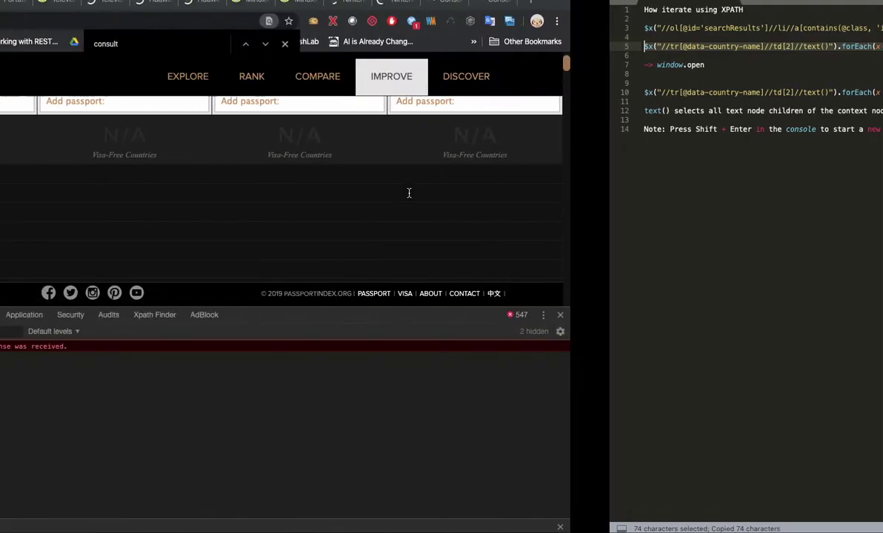
key(super+Tab)
key(super+v)
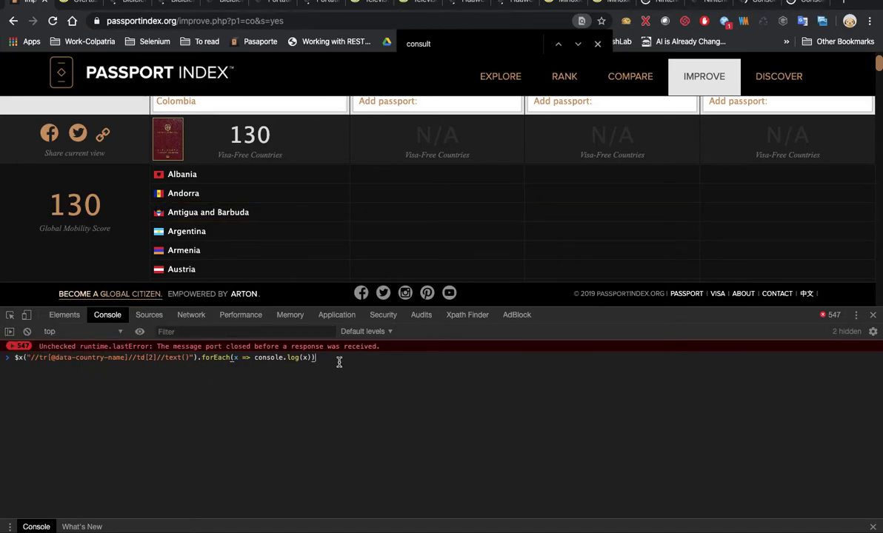
click(11, 319)
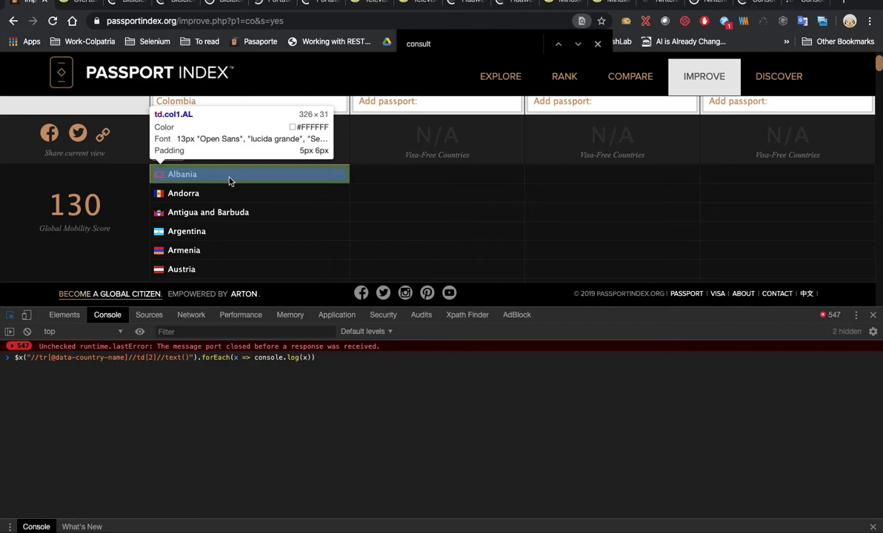
click(65, 315)
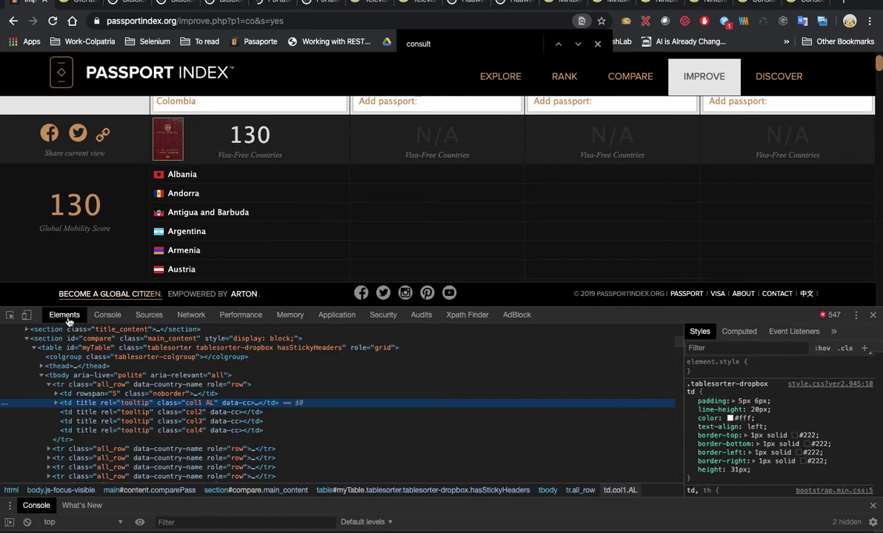
scroll(111, 371, up, 2)
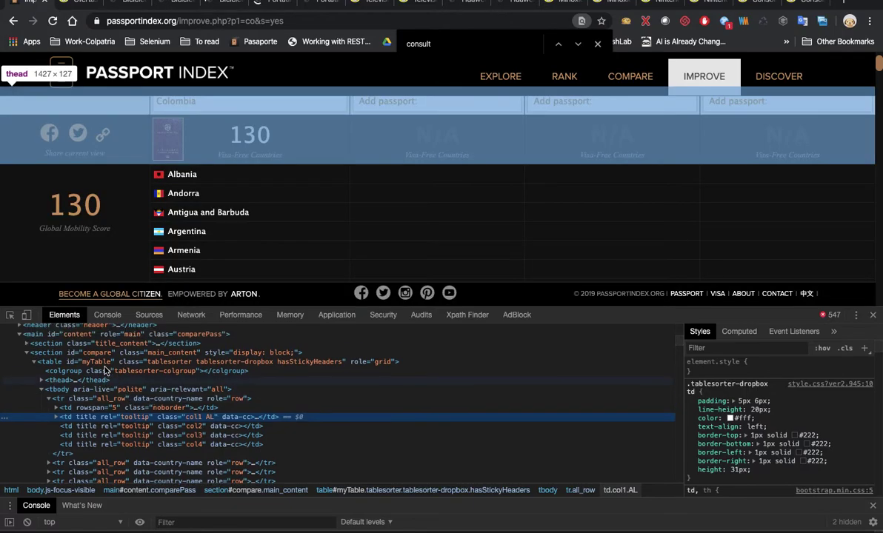
scroll(79, 374, down, 3)
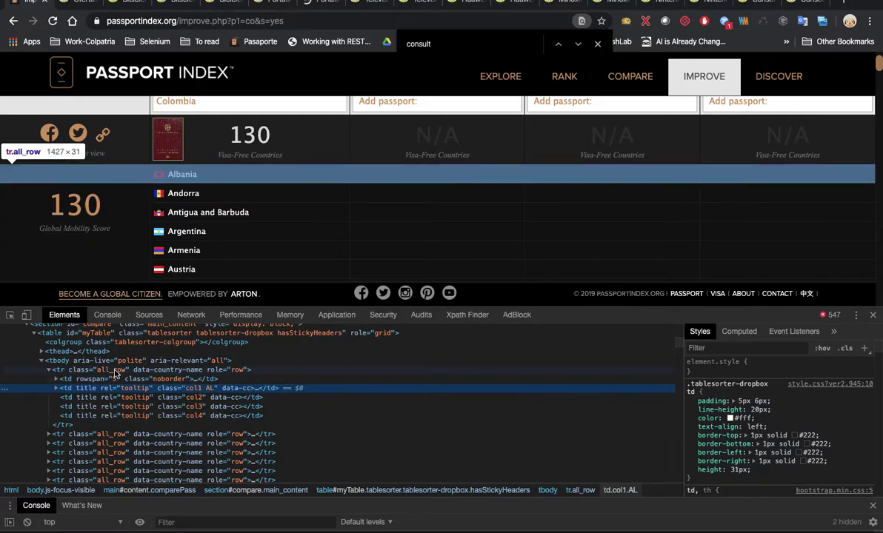
scroll(114, 374, up, 2)
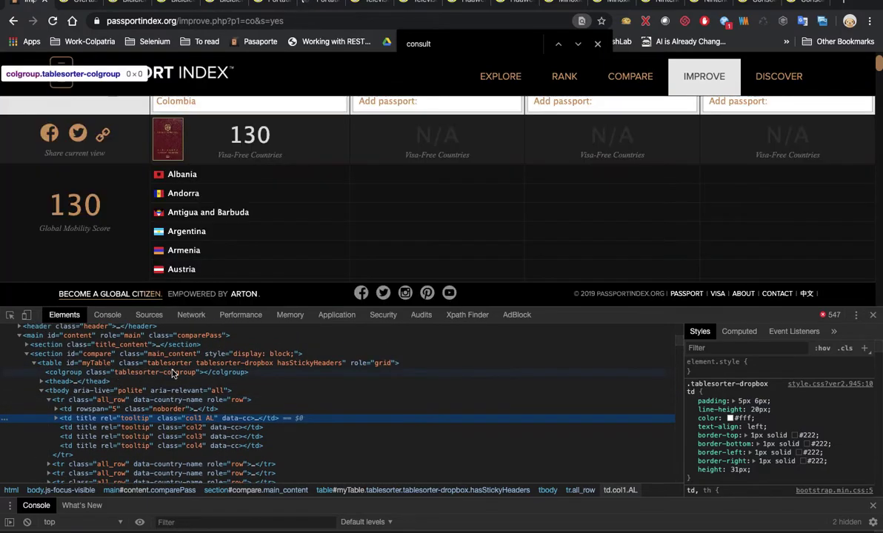
scroll(97, 385, down, 2)
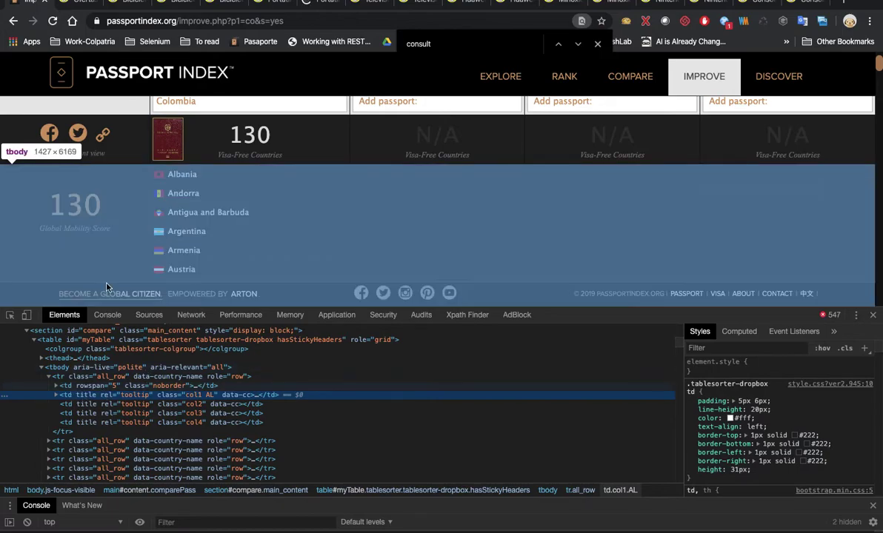
key(super+Tab)
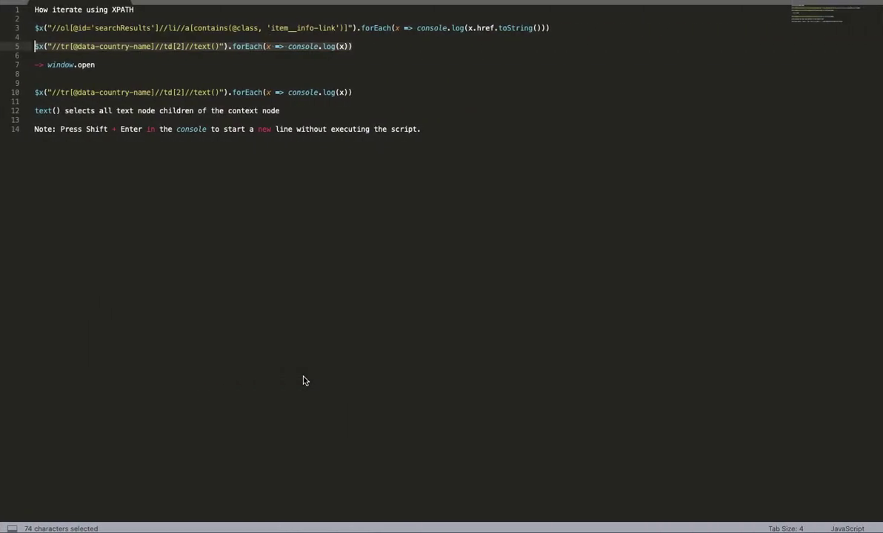
key(super+Tab)
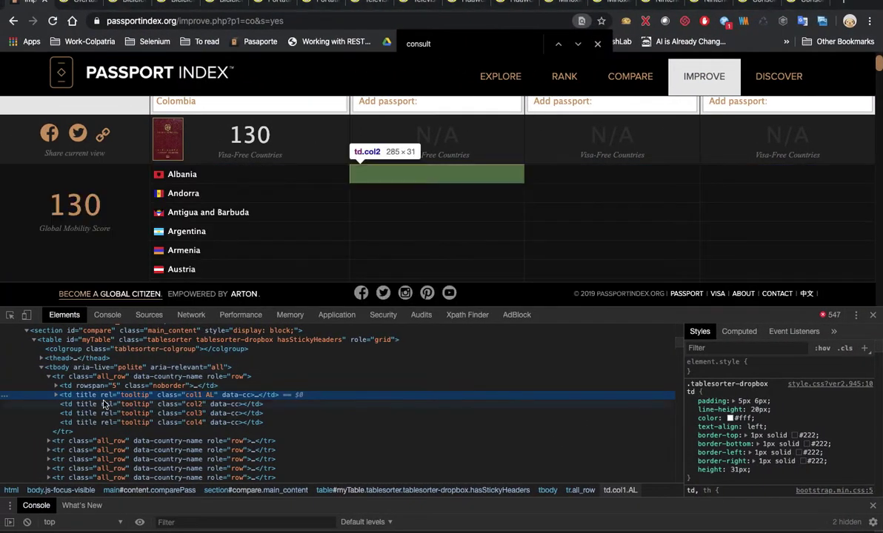
scroll(126, 380, down, 2)
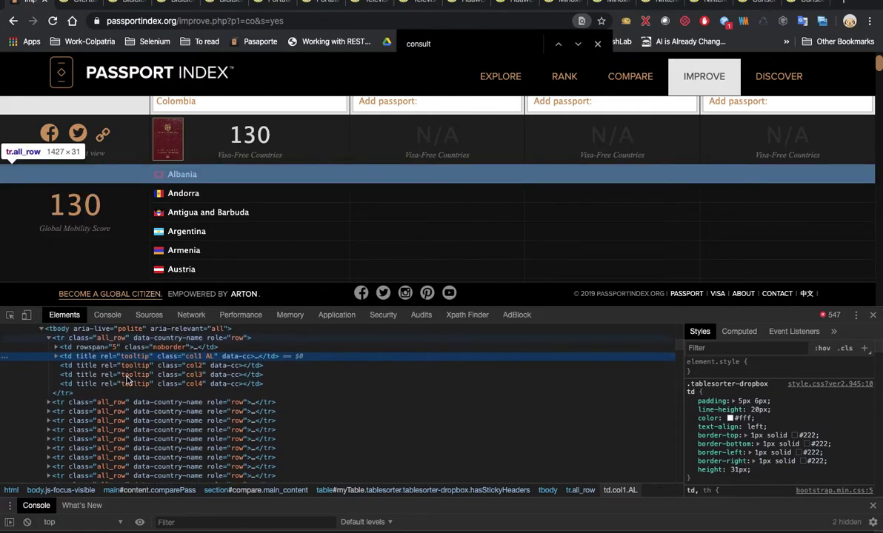
click(48, 405)
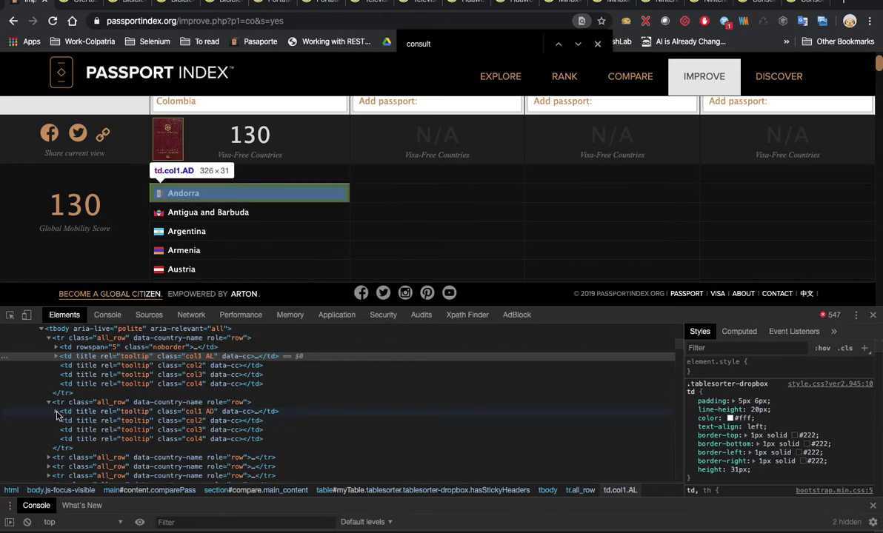
click(55, 412)
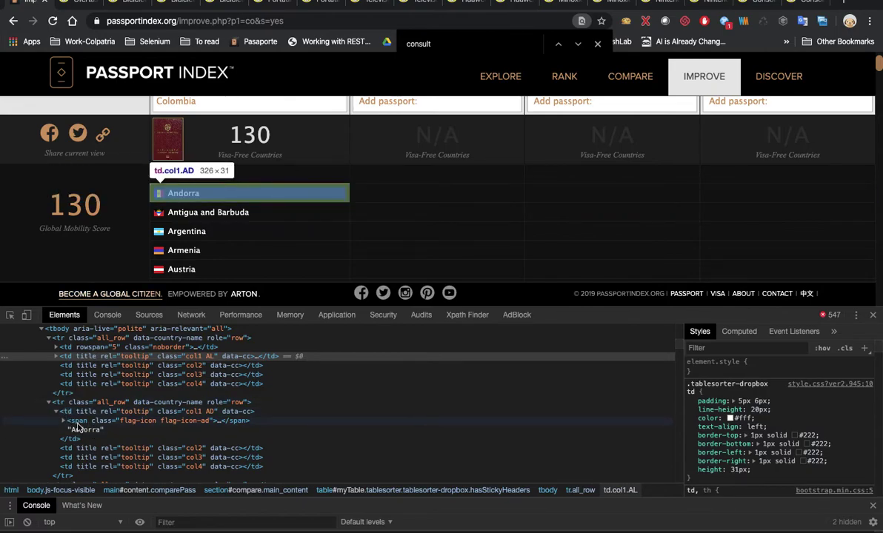
click(111, 317)
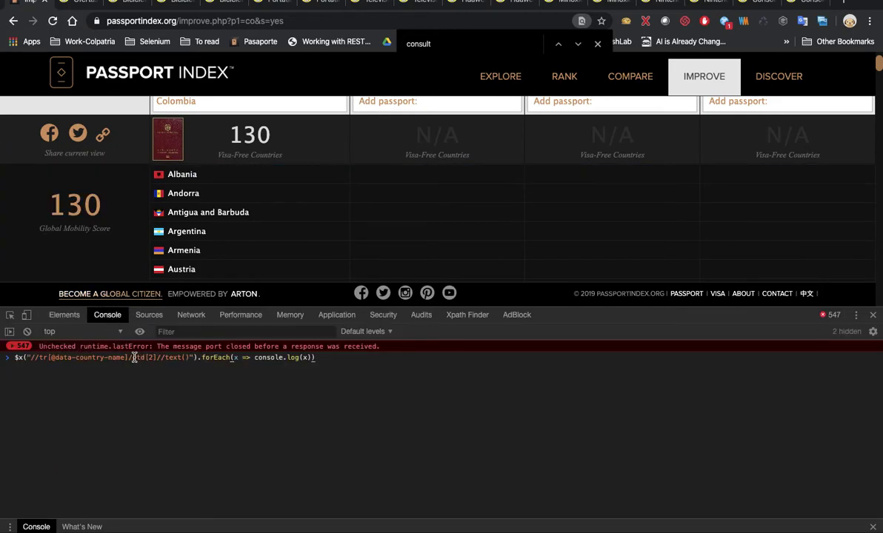
Run the country-name XPath loop and review the printed country list
drag(129, 358, 194, 358)
click(190, 359)
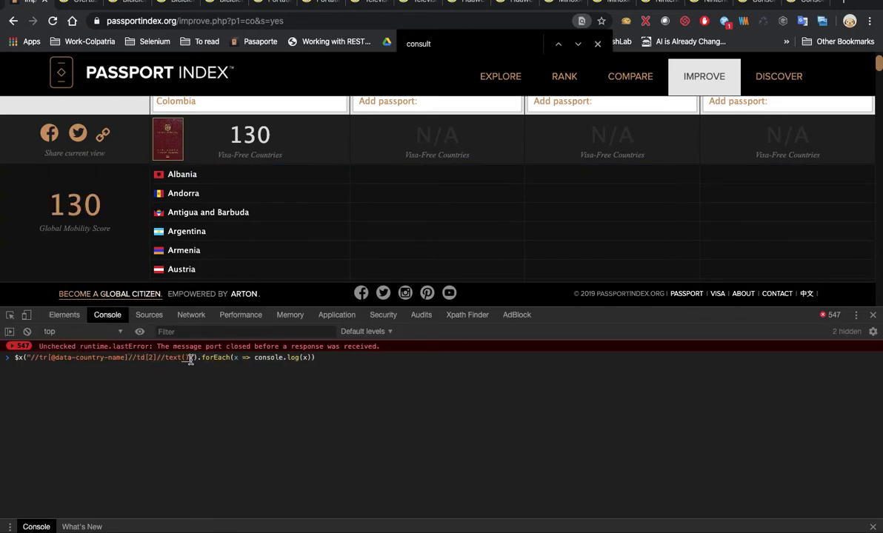
click(377, 361)
key(Return)
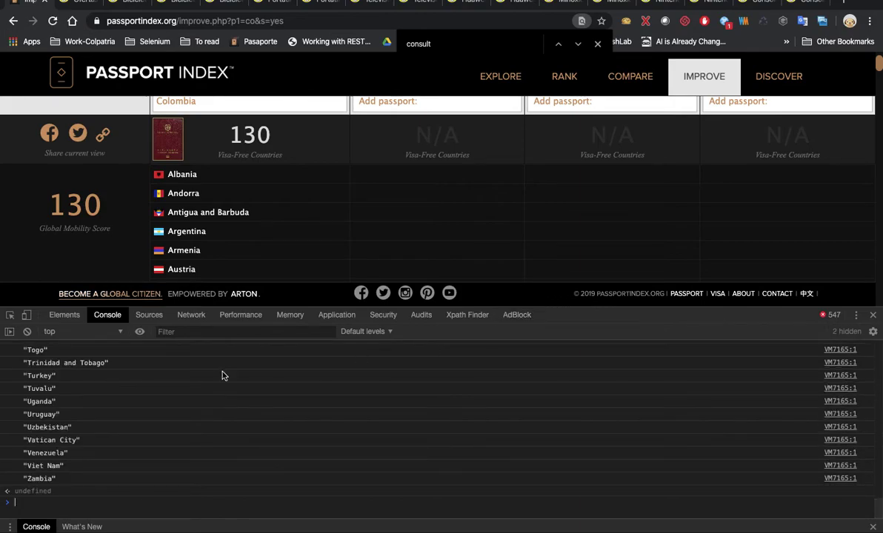
scroll(193, 386, up, 3)
scroll(200, 404, up, 3)
scroll(200, 404, up, 5)
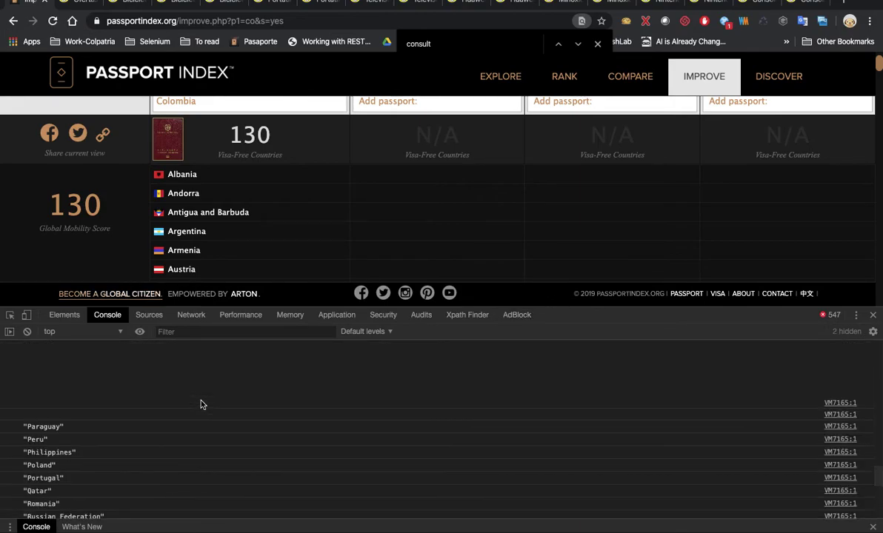
scroll(178, 418, down, 2)
scroll(115, 500, down, 1)
scroll(115, 486, down, 5)
scroll(114, 488, down, 3)
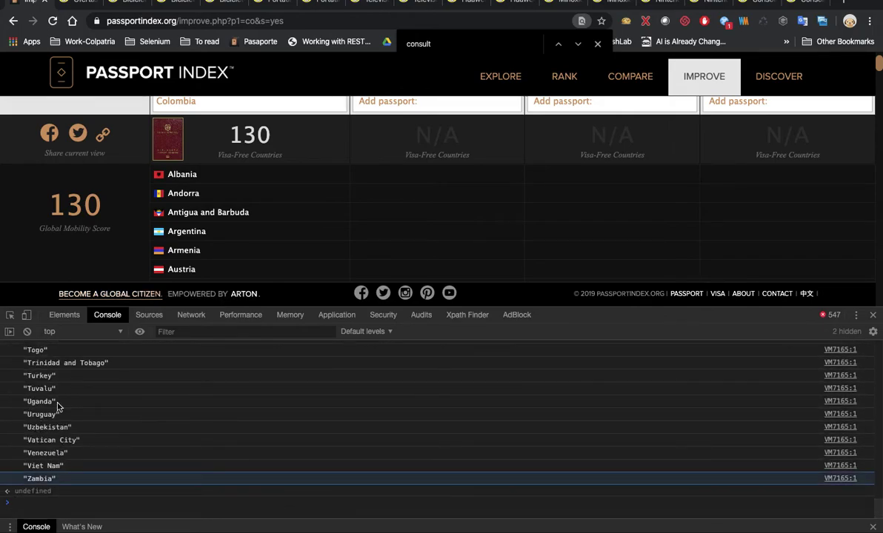
scroll(154, 438, up, 10)
scroll(153, 438, up, 5)
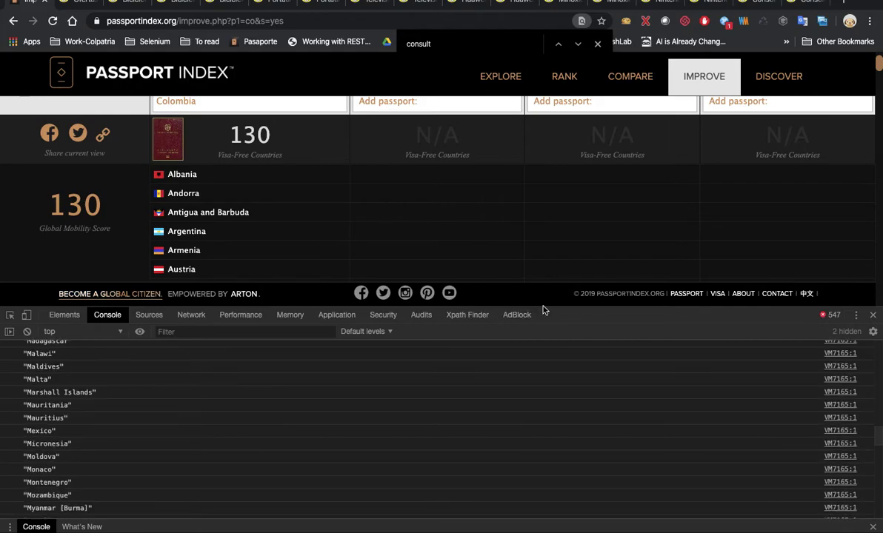
Enlarge the console and scroll through the country names from Albania to Zambia
drag(556, 309, 543, 66)
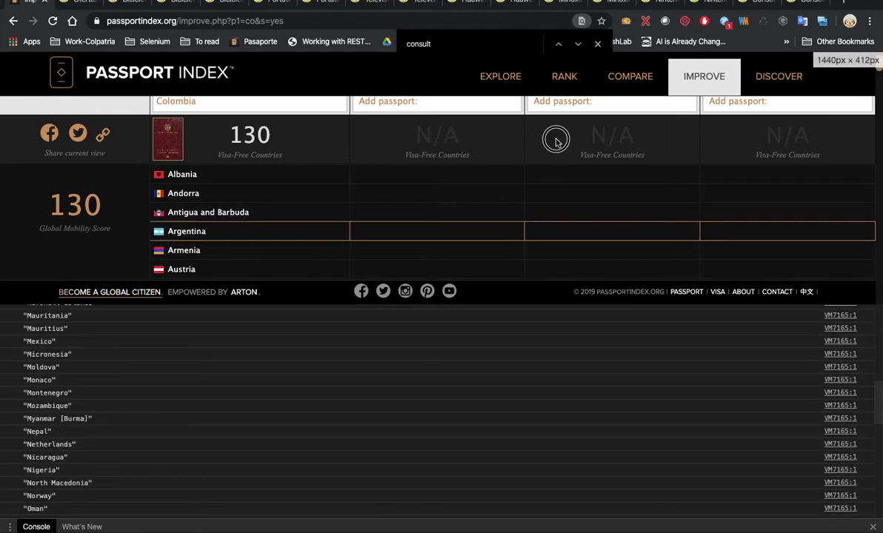
scroll(304, 287, down, 3)
scroll(303, 288, down, 5)
scroll(303, 288, down, 3)
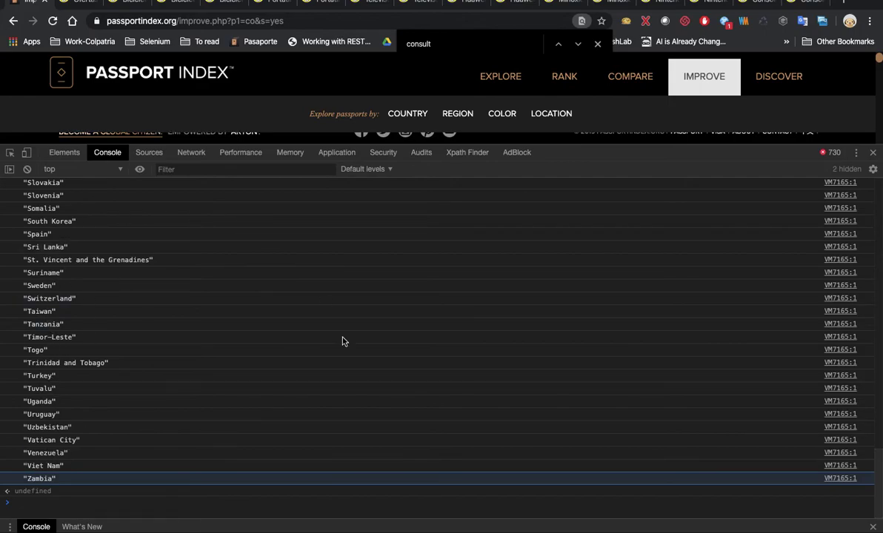
scroll(331, 346, up, 2)
scroll(331, 346, up, 5)
scroll(332, 346, up, 4)
scroll(332, 346, up, 10)
scroll(331, 346, up, 3)
scroll(331, 346, up, 2)
scroll(331, 346, up, 1)
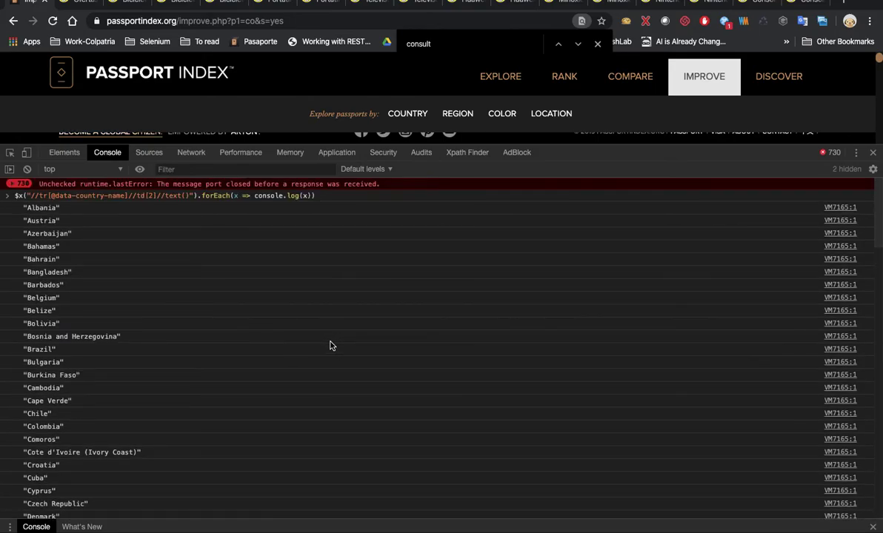
scroll(332, 346, down, 1)
scroll(331, 346, down, 4)
scroll(331, 346, down, 5)
scroll(331, 346, down, 8)
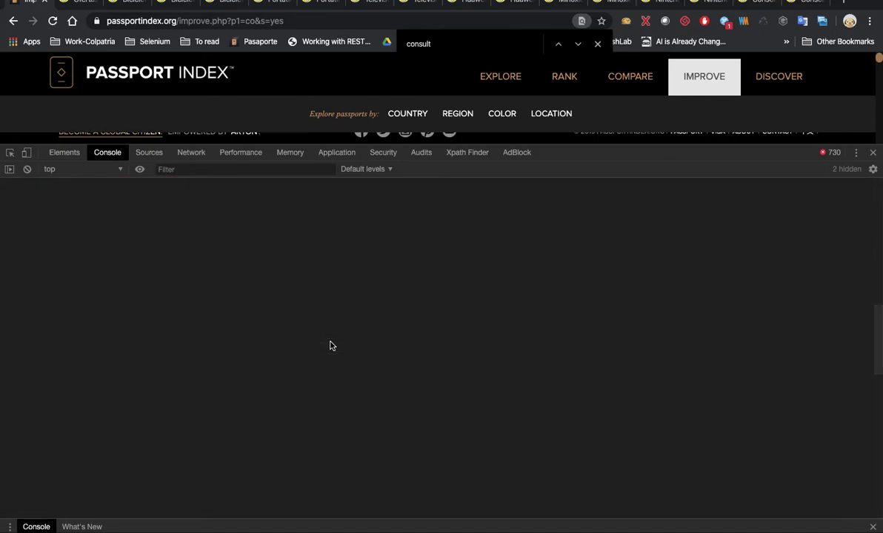
scroll(331, 346, down, 5)
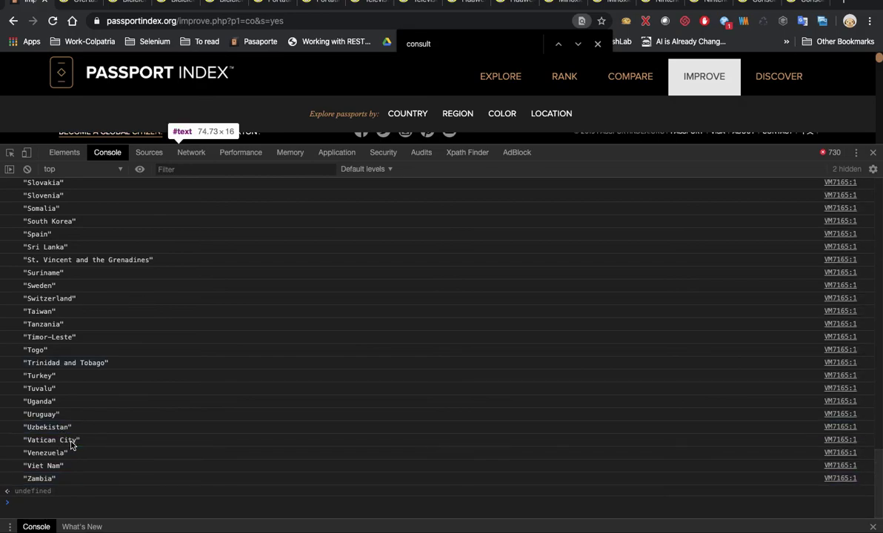
scroll(118, 430, up, 5)
scroll(119, 430, up, 10)
scroll(118, 430, up, 1)
scroll(119, 430, up, 5)
scroll(118, 431, up, 3)
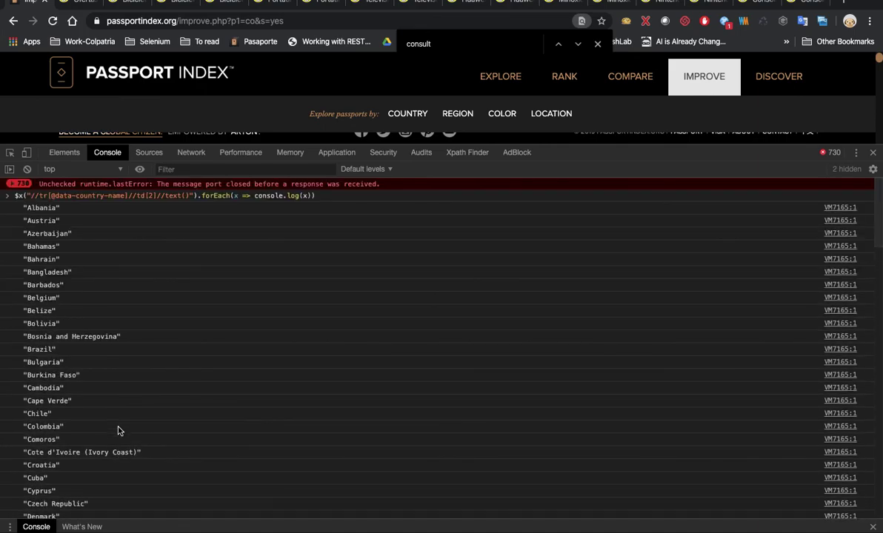